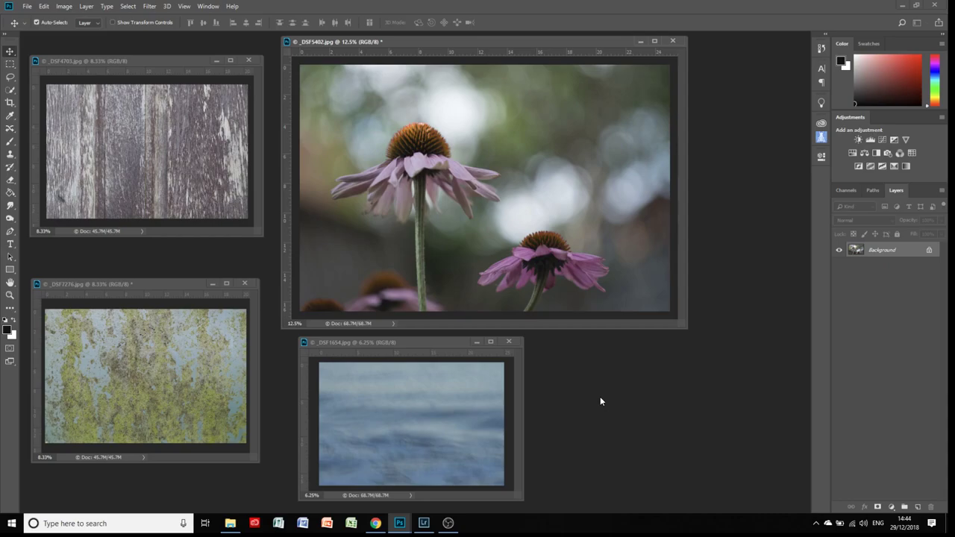
Enlarge the document window of the blue water image _DSF1654.jpg and magnify the image to 16.7%
drag(448, 342, 349, 131)
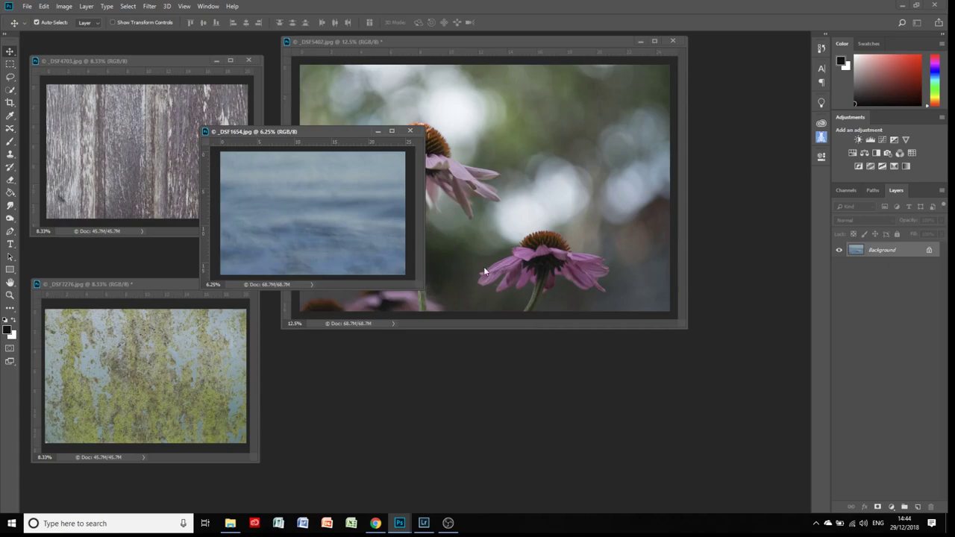
drag(423, 289, 711, 498)
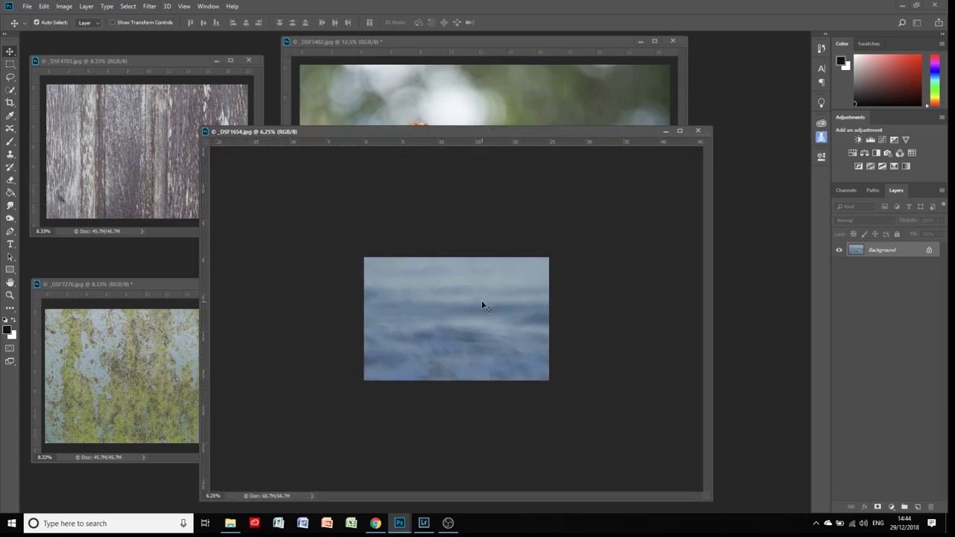
key(ctrl+plus)
key(ctrl+plus)
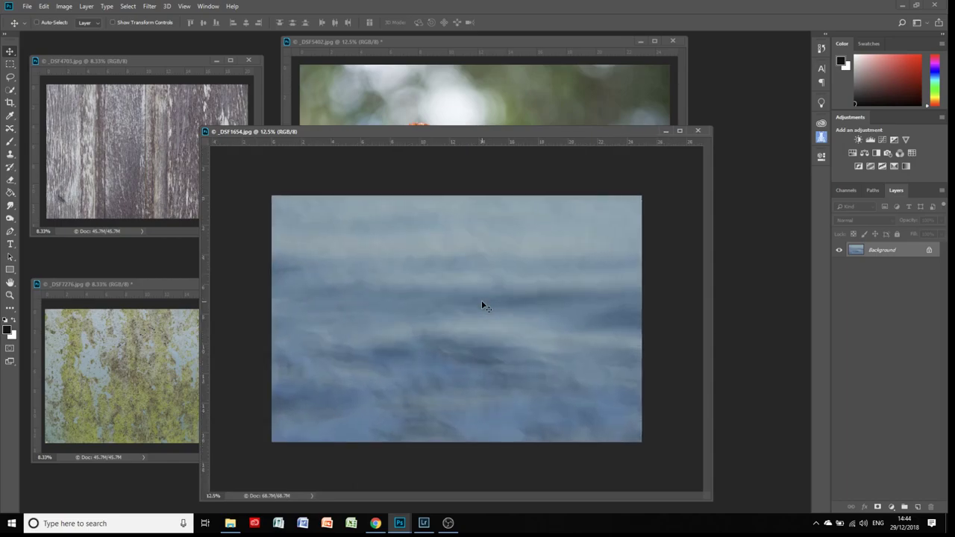
key(ctrl+plus)
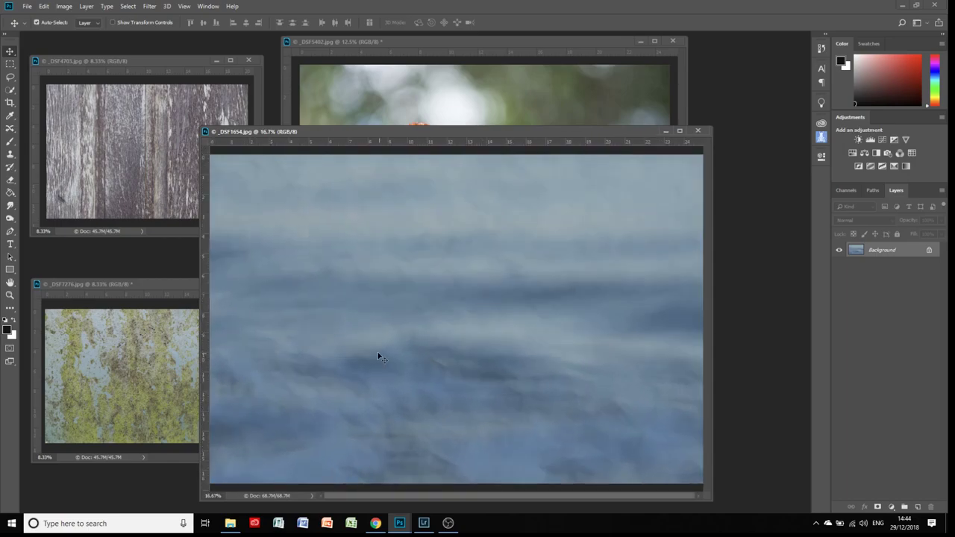
drag(200, 123, 148, 70)
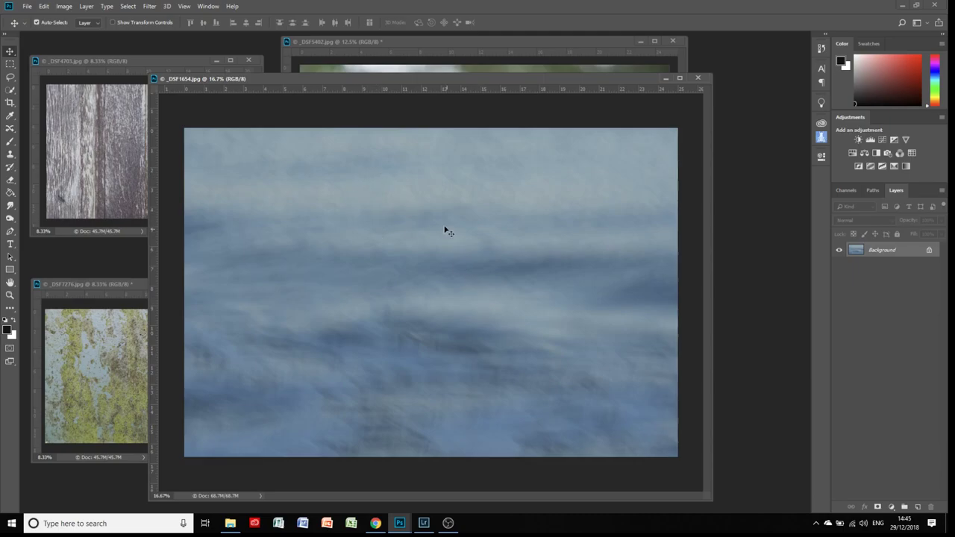
Convert the water image to monochrome with a Black & White adjustment using the Default preset
click(63, 6)
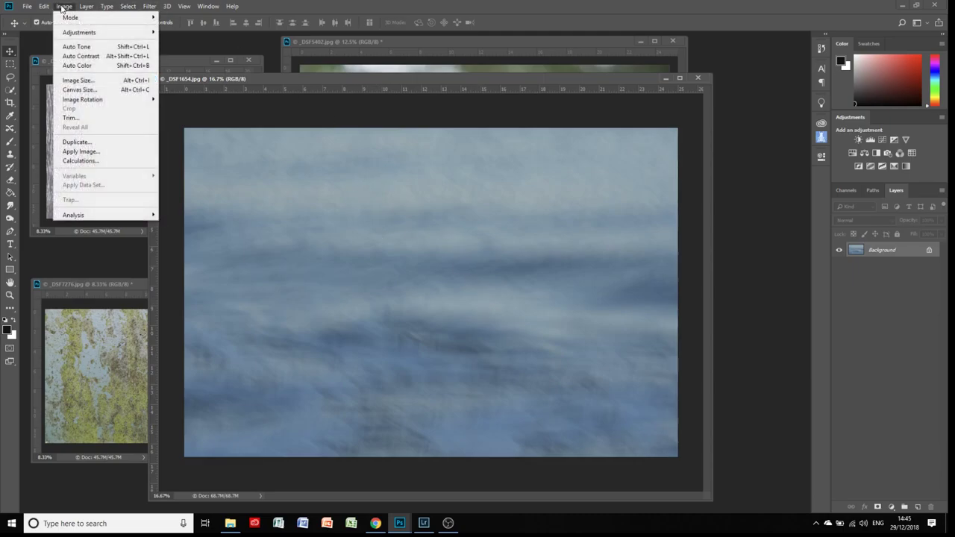
mouse_move(78, 33)
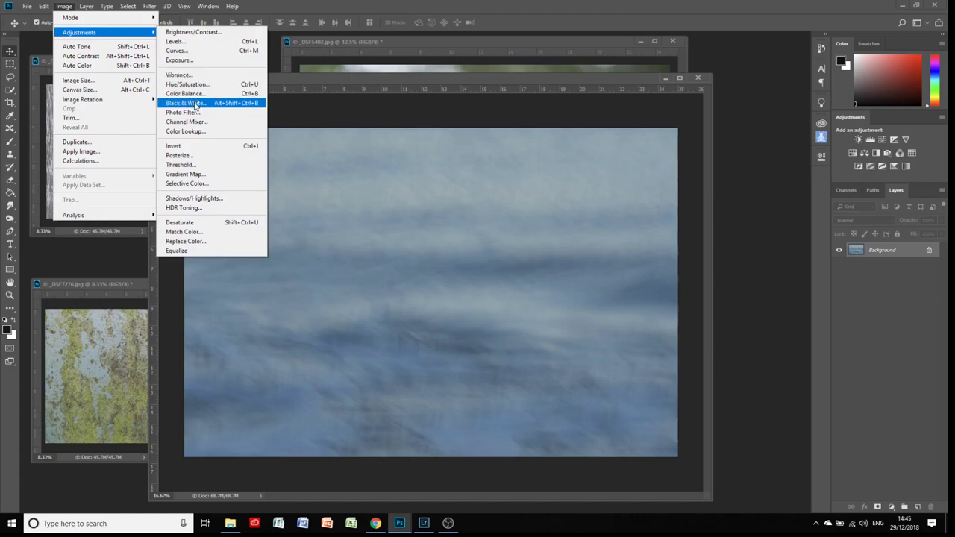
click(186, 102)
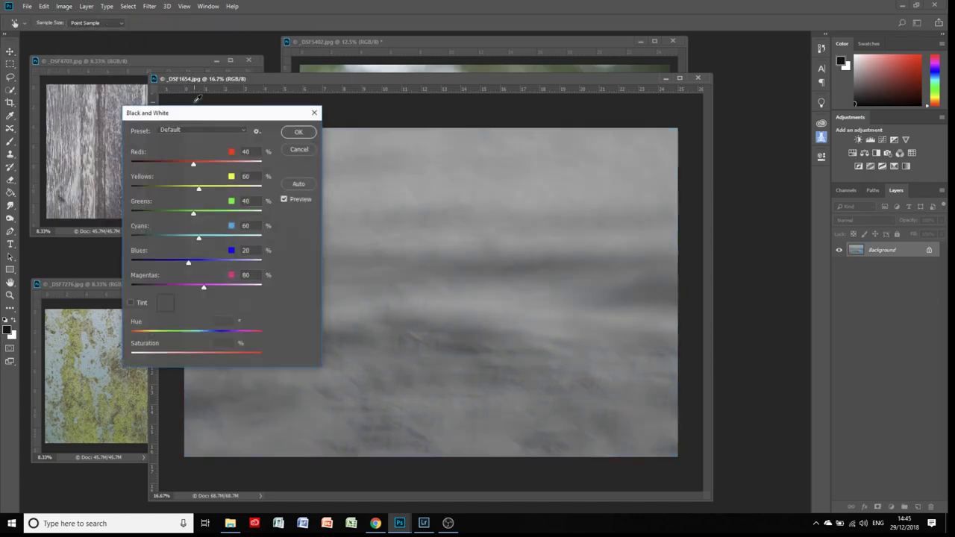
click(298, 132)
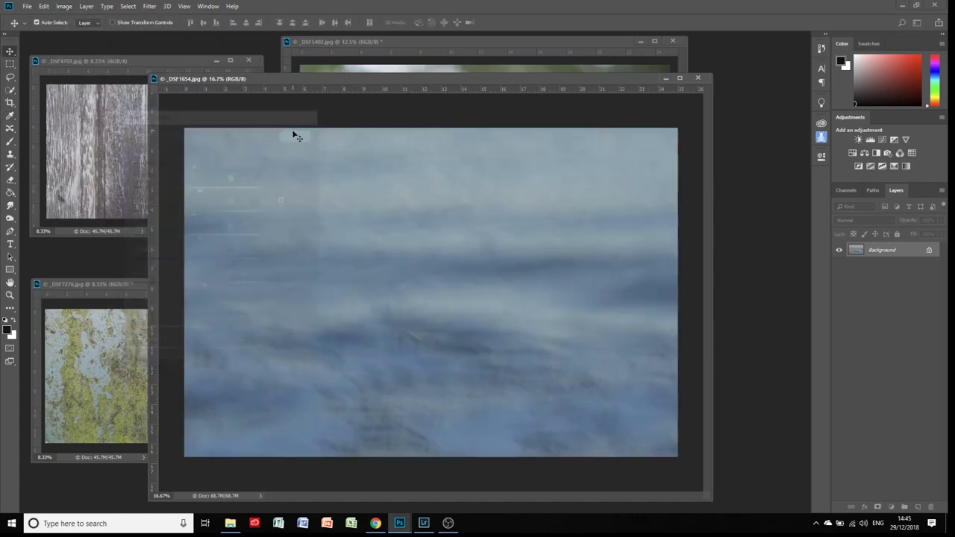
Apply a Brightness/Contrast adjustment to the grey water image with brightness 58 and contrast -50
click(64, 6)
mouse_move(70, 35)
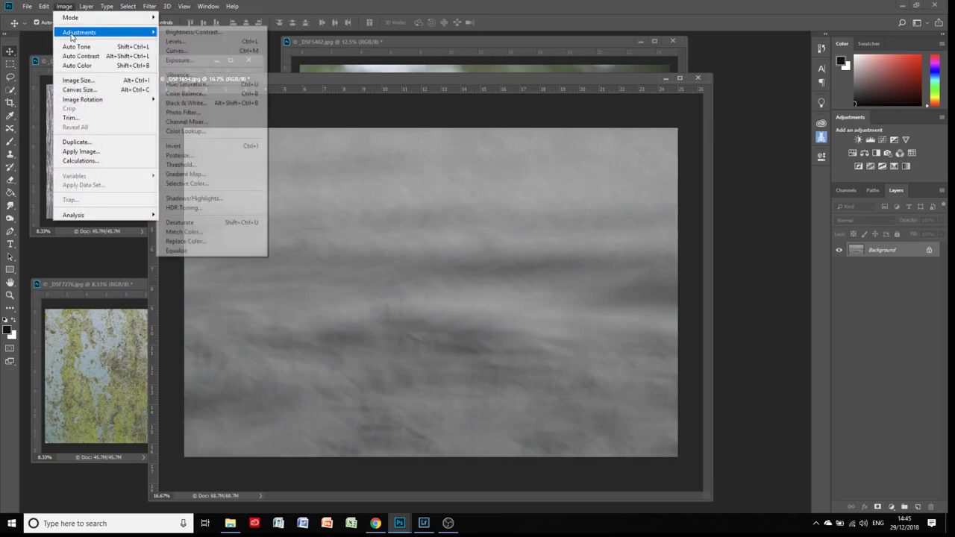
click(193, 32)
drag(446, 274, 388, 284)
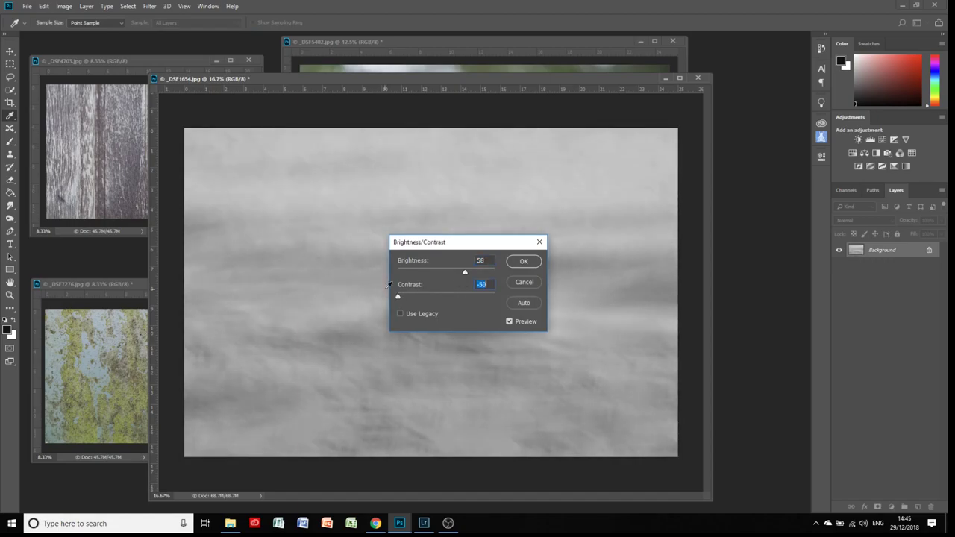
click(523, 261)
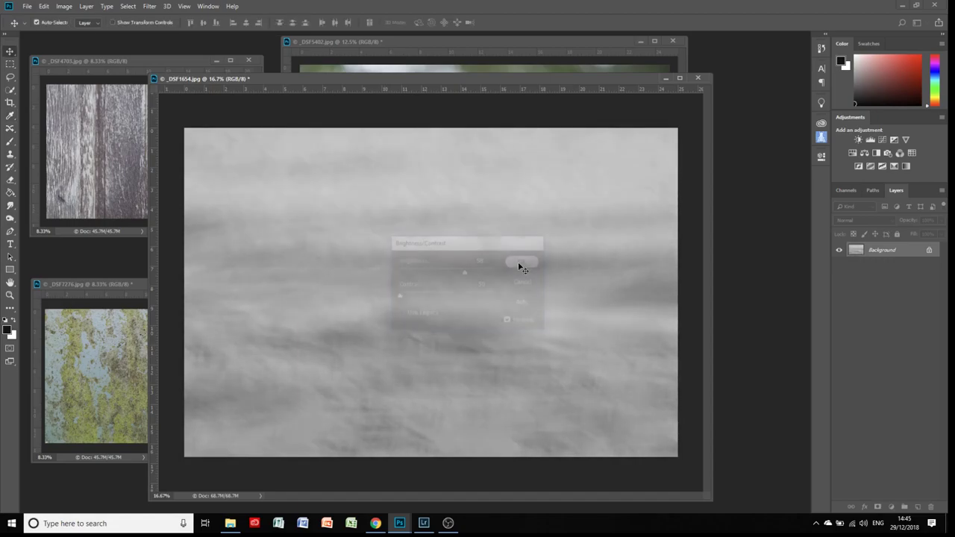
Make room beside the water image, dismiss the desktop notification, and display the Libraries panel
drag(518, 78, 464, 76)
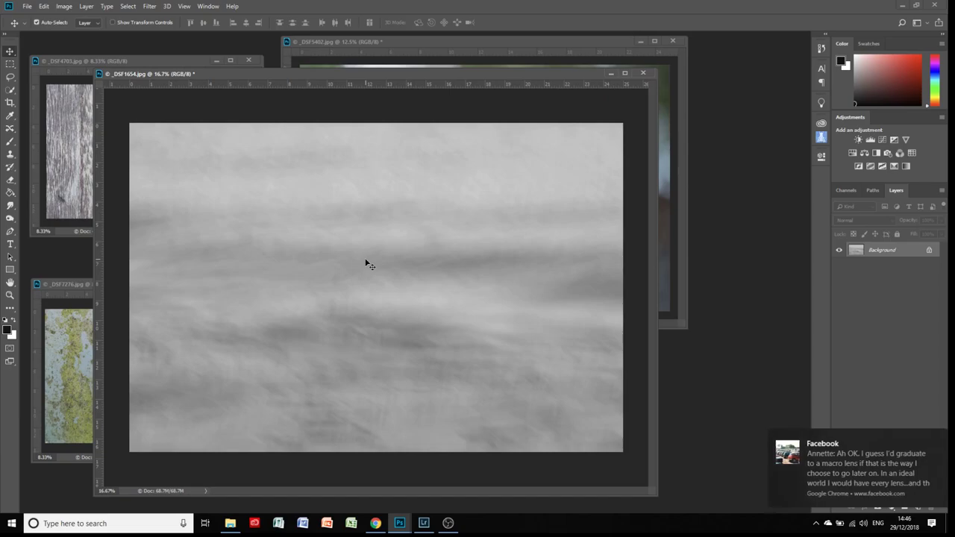
click(930, 437)
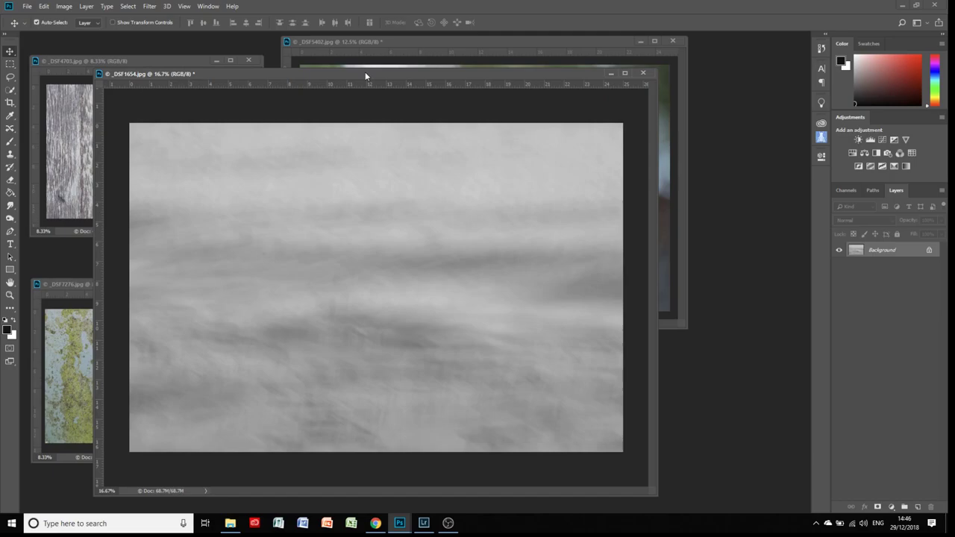
click(206, 6)
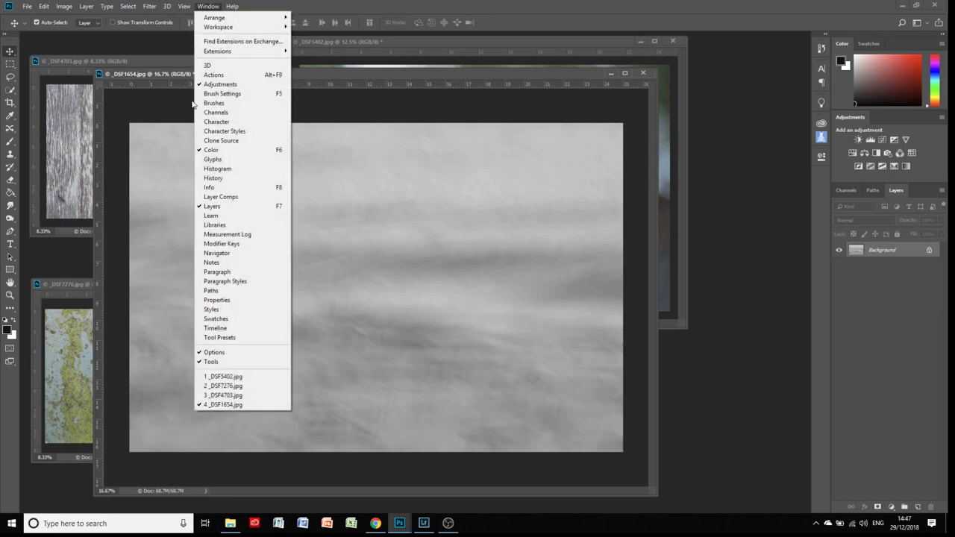
click(214, 225)
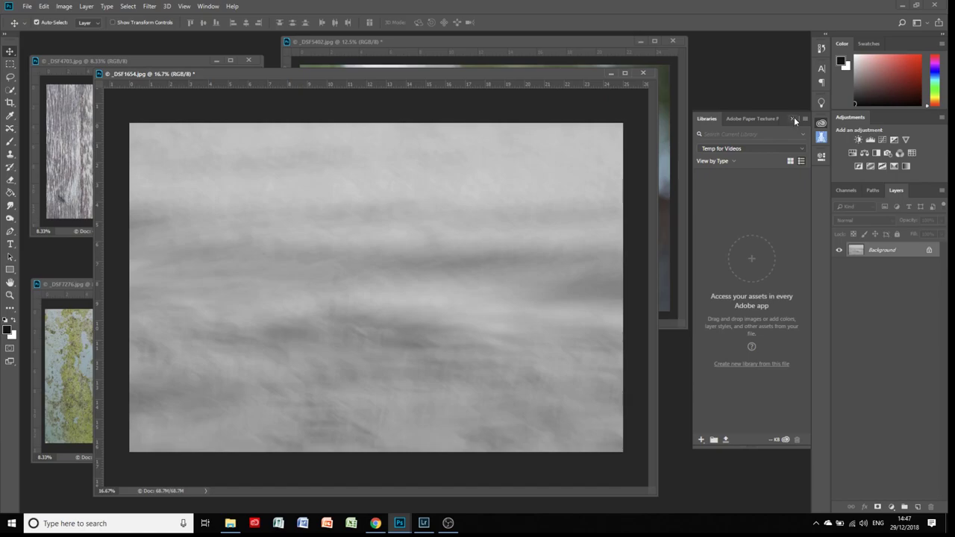
click(767, 120)
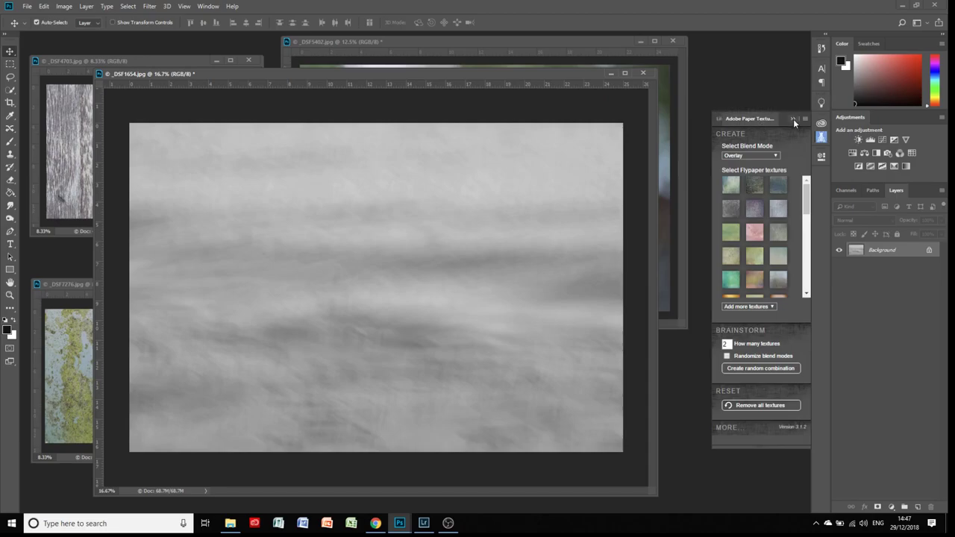
click(793, 119)
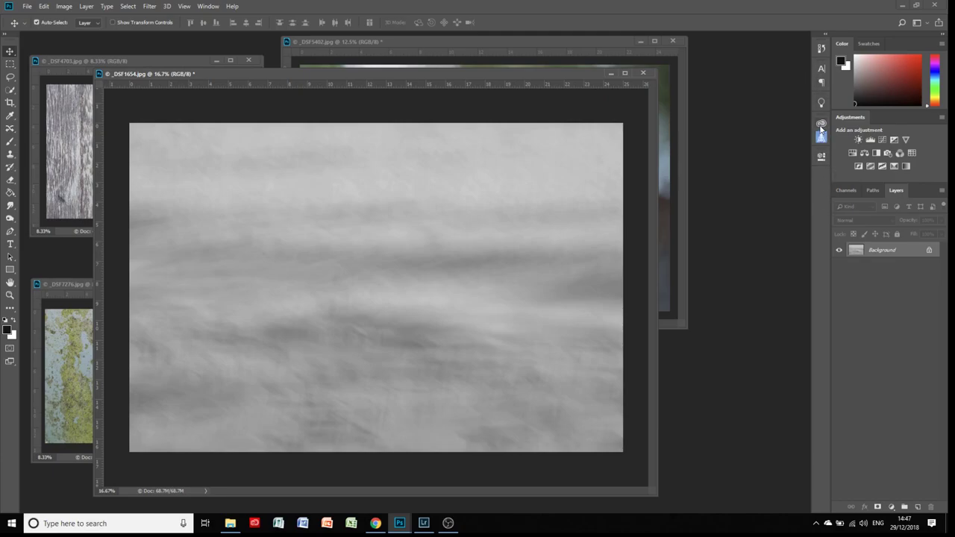
click(820, 124)
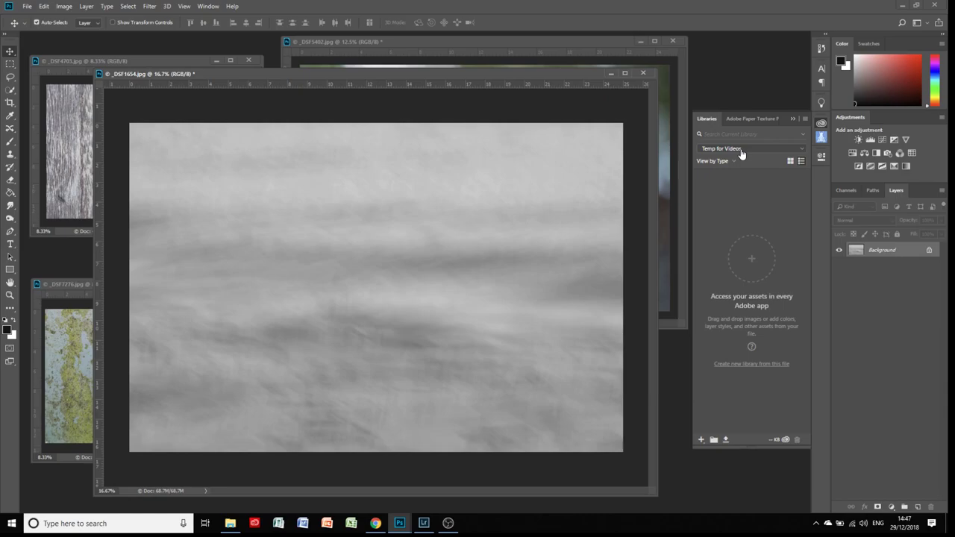
Look through the My Library, Fly Textures and Textures libraries, and return to the Temp for Videos library
click(801, 149)
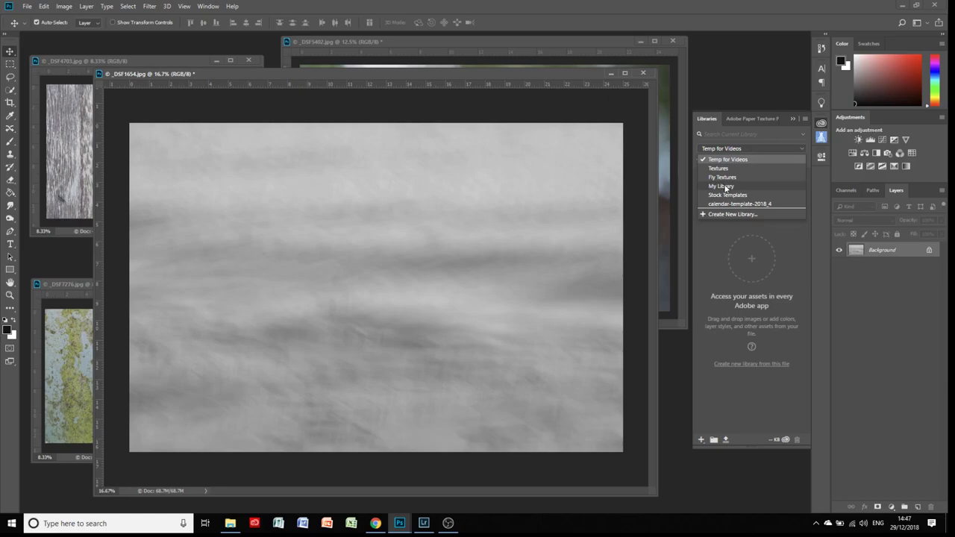
click(725, 186)
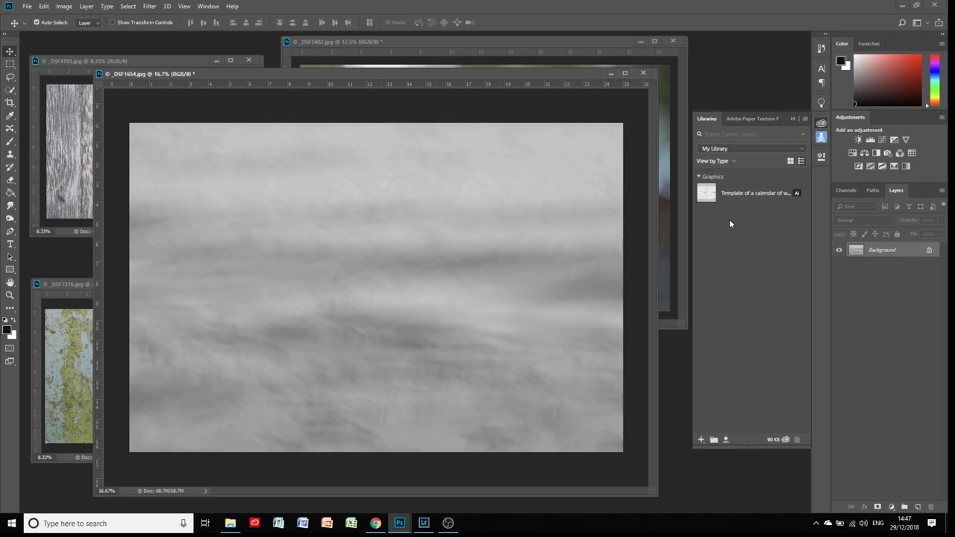
click(802, 150)
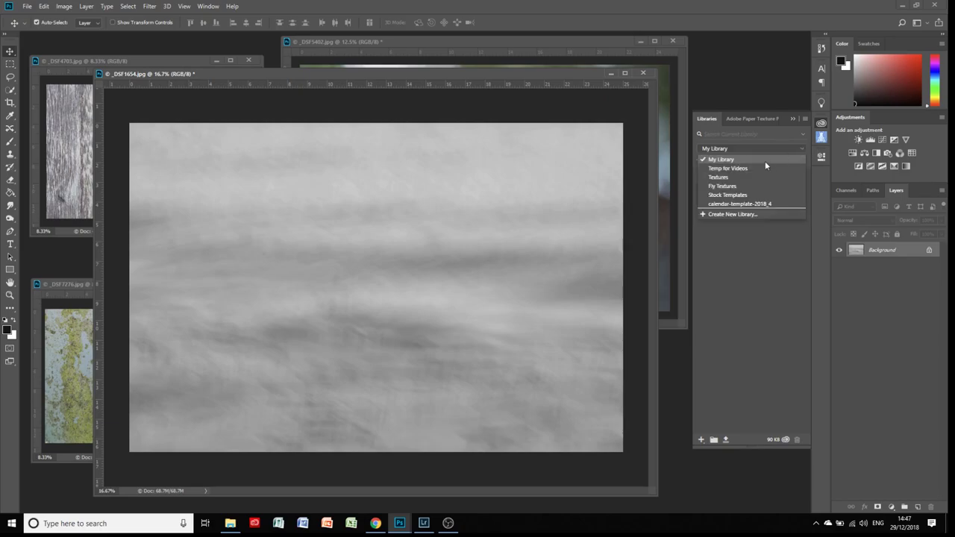
click(723, 187)
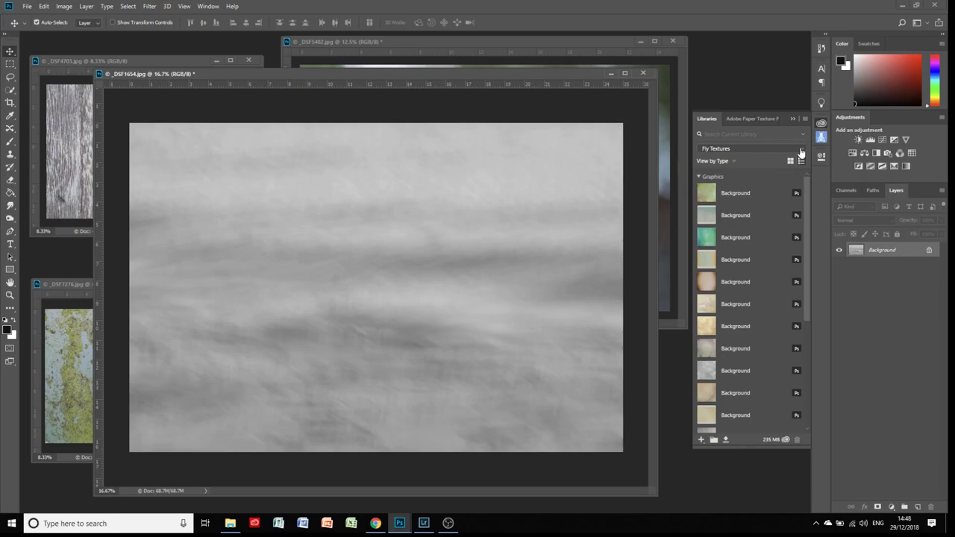
click(800, 152)
click(728, 183)
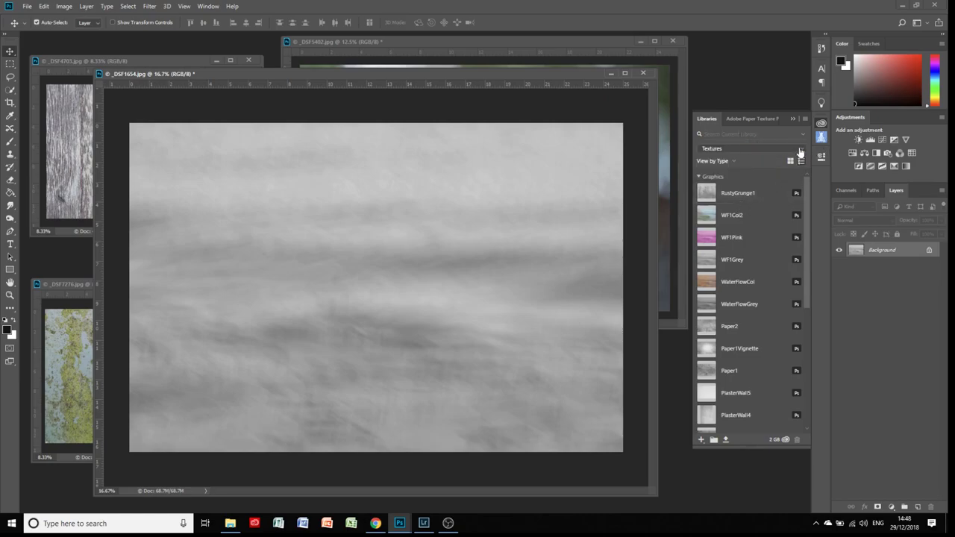
click(801, 148)
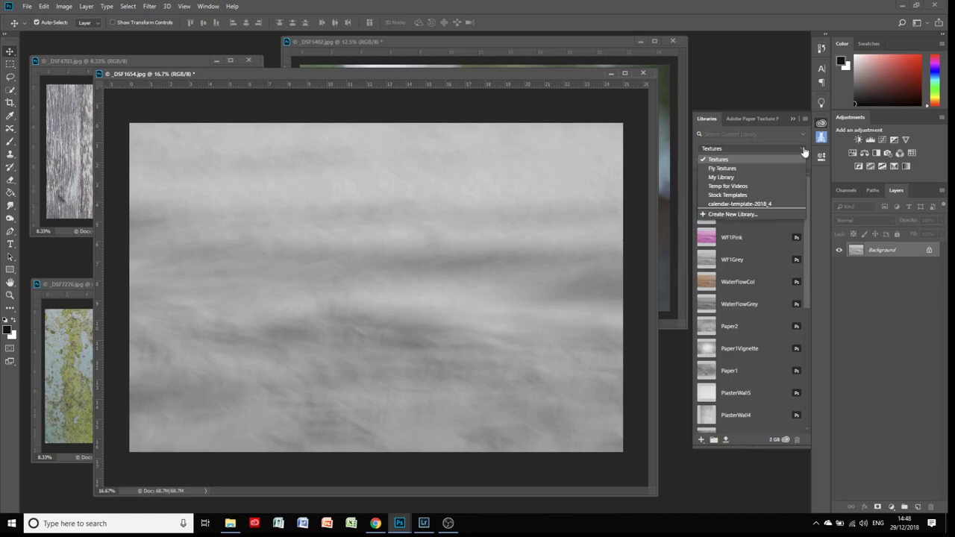
click(728, 187)
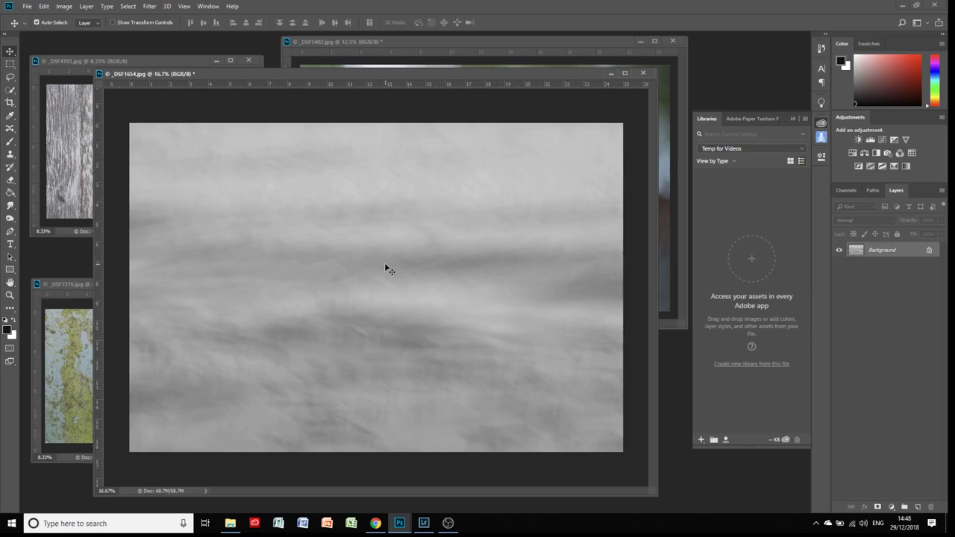
Add the grey water image to the Temp for Videos library and name the graphic WaterFlow1Grey
drag(339, 275, 764, 230)
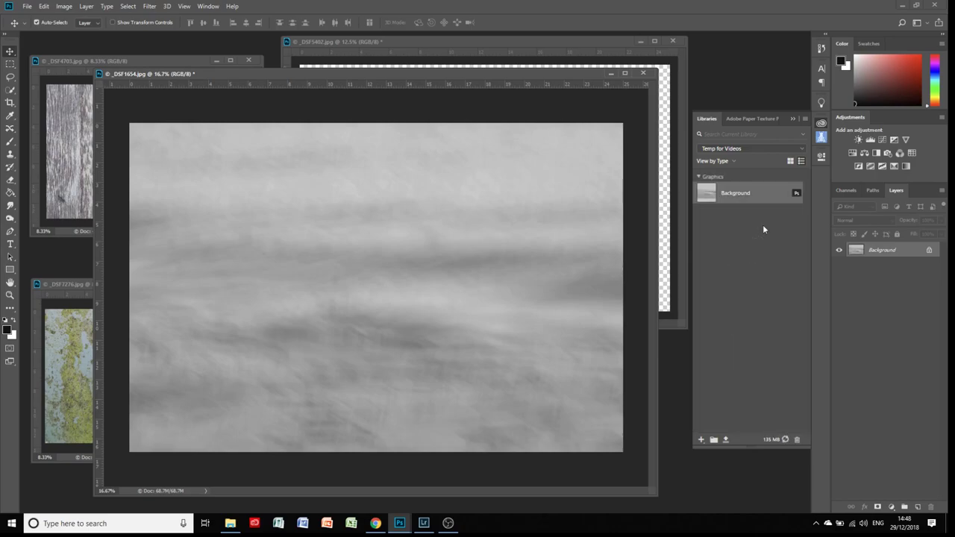
double_click(729, 195)
text(WaterFlow1Grey)
key(Return)
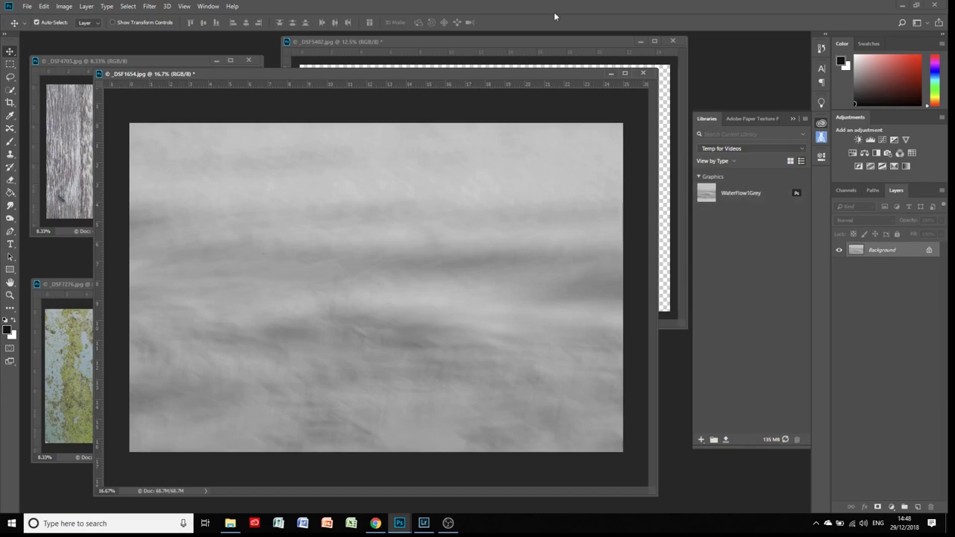
Bring the flower image _DSF5402.jpg forward, enlarge its document window and magnify the image to 16.7%
click(523, 42)
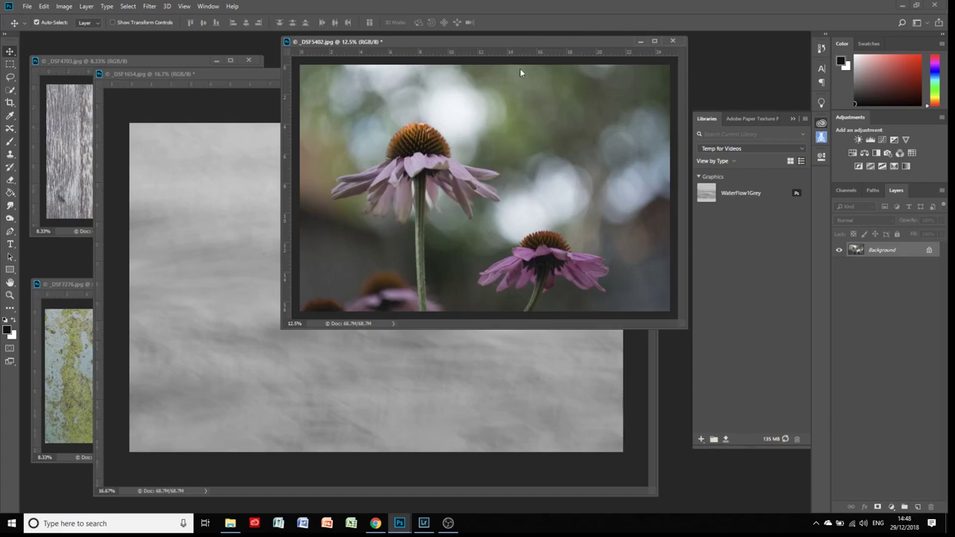
drag(281, 332, 176, 388)
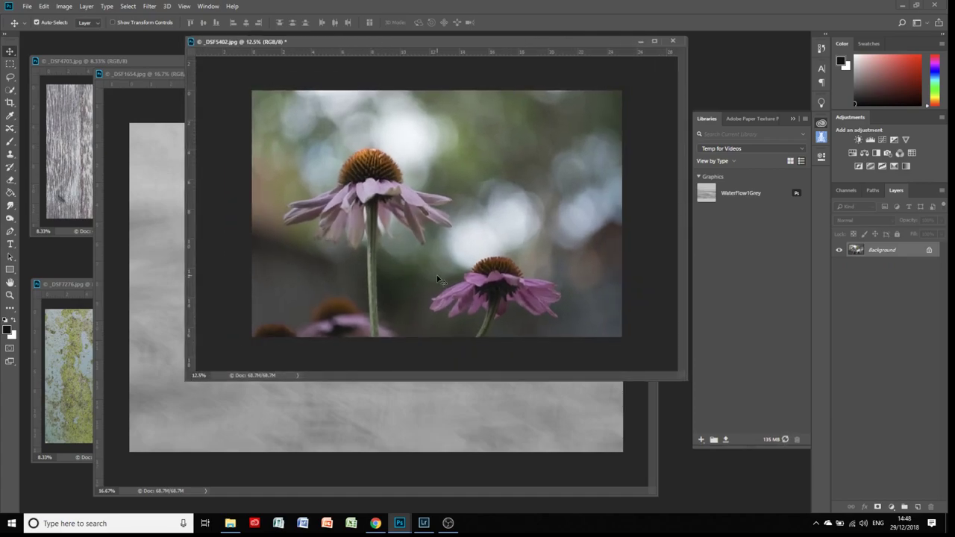
key(ctrl+plus)
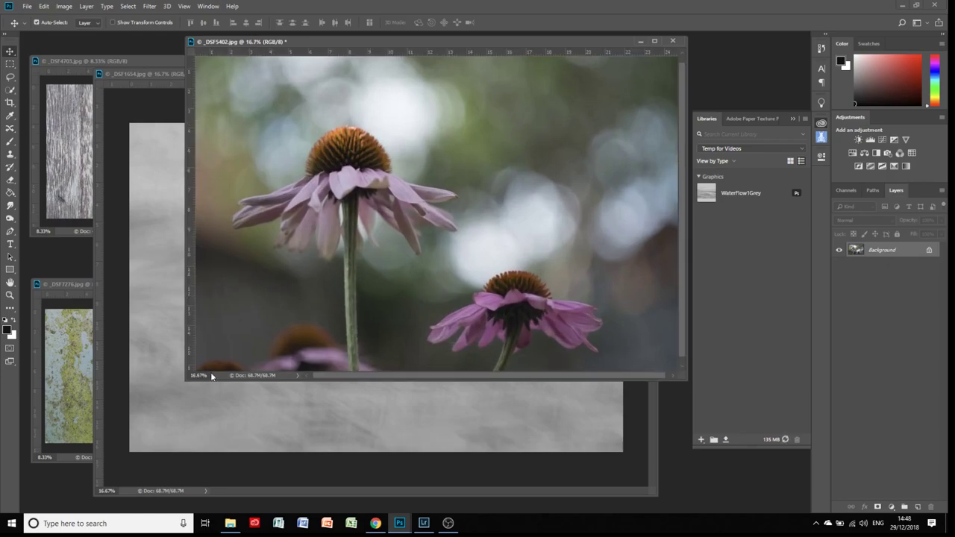
drag(184, 380, 128, 440)
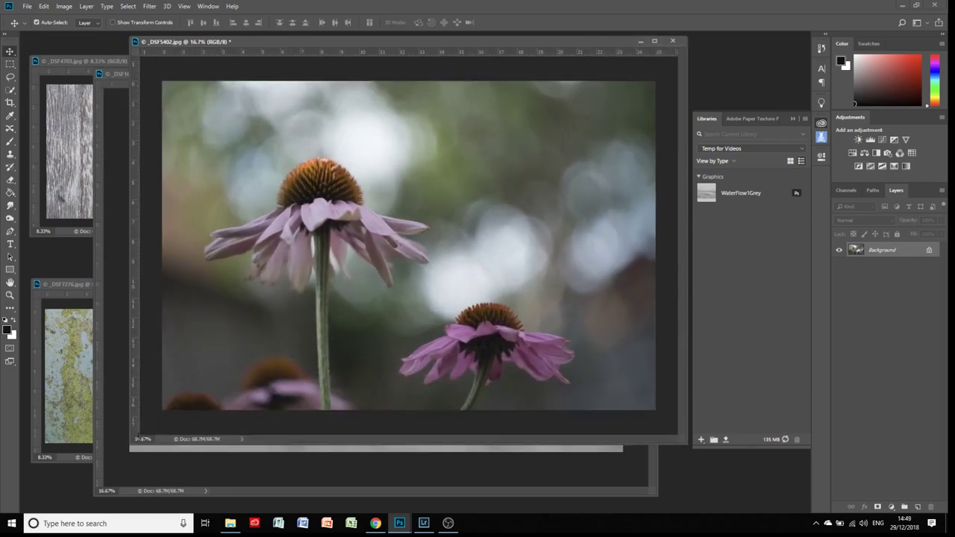
Place the WaterFlow1Grey library graphic over the flower image _DSF5402.jpg and enlarge it to about 102% by 103%, covering the canvas
click(292, 450)
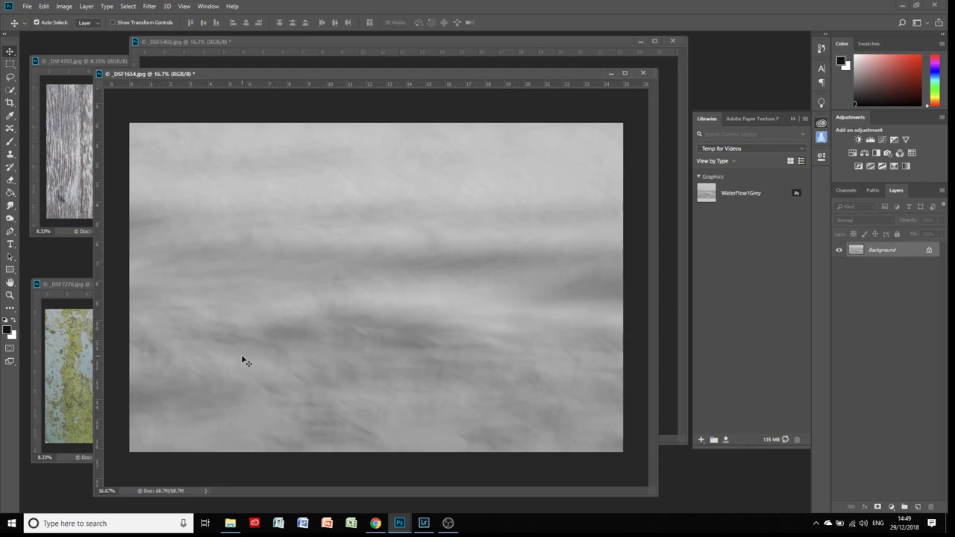
click(489, 41)
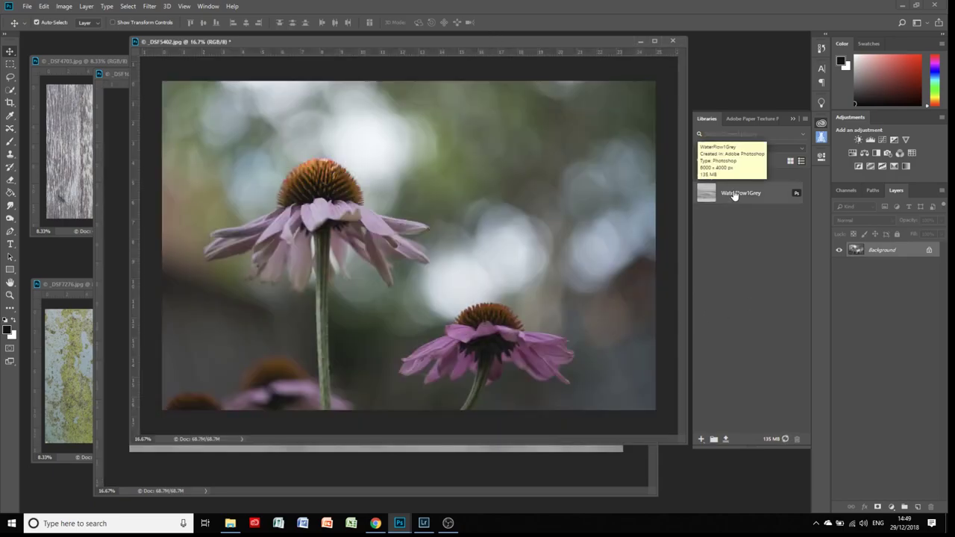
drag(733, 194, 360, 211)
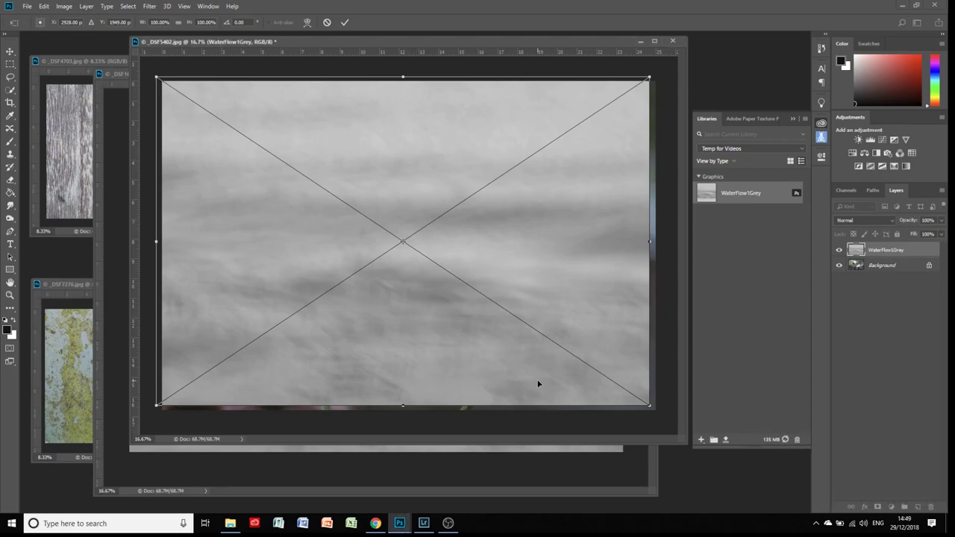
drag(649, 406, 660, 416)
click(344, 23)
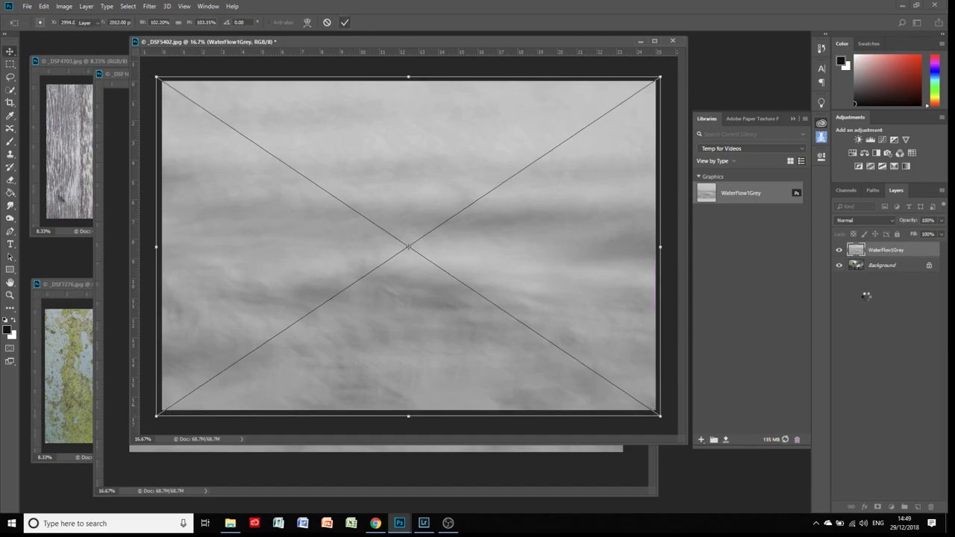
Set the WaterFlow1Grey layer's blend mode to Overlay and compare the flower image with that layer hidden and shown
click(859, 221)
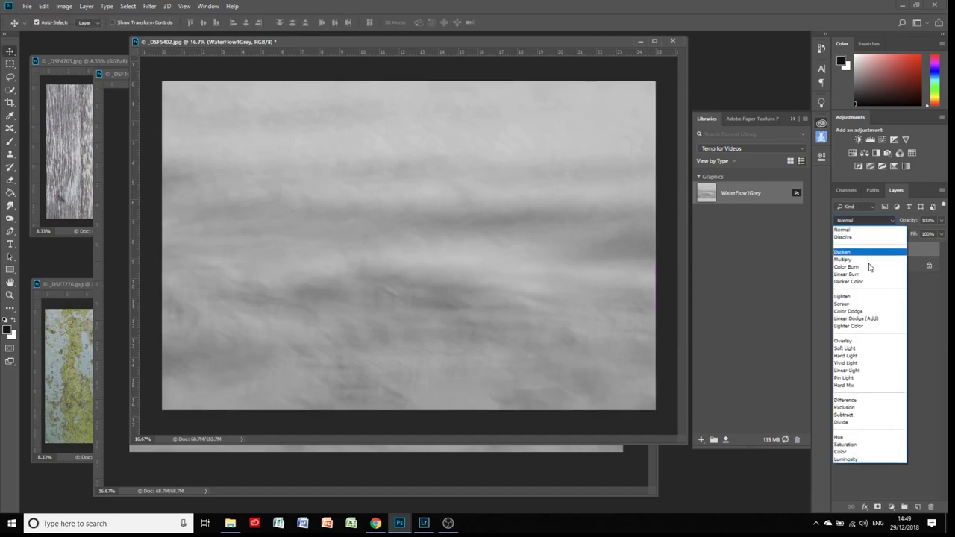
click(867, 343)
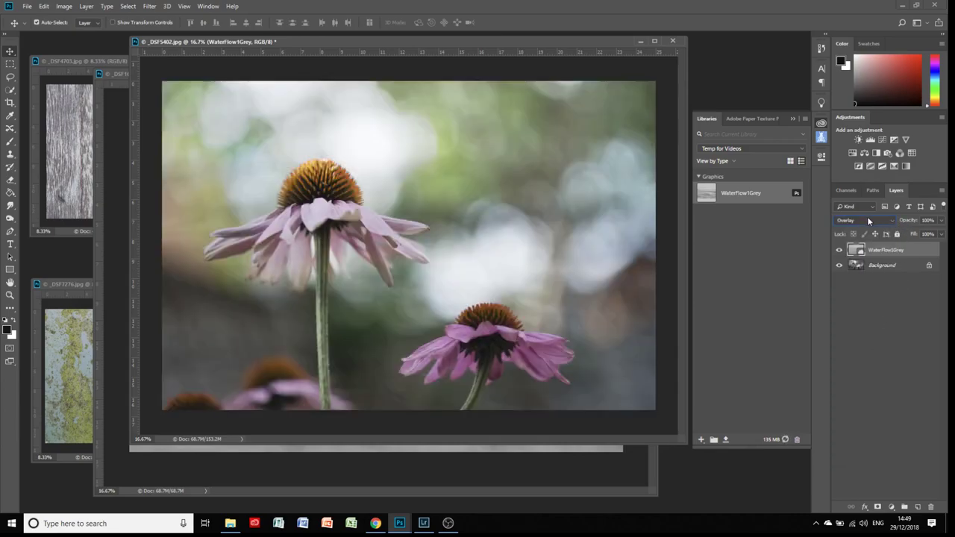
click(865, 220)
click(850, 341)
click(838, 252)
click(838, 251)
click(838, 252)
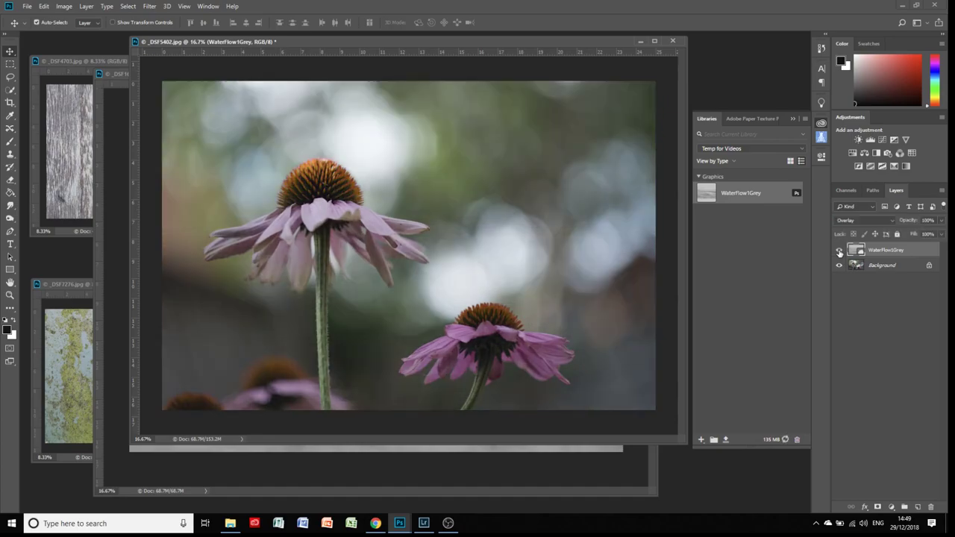
click(838, 251)
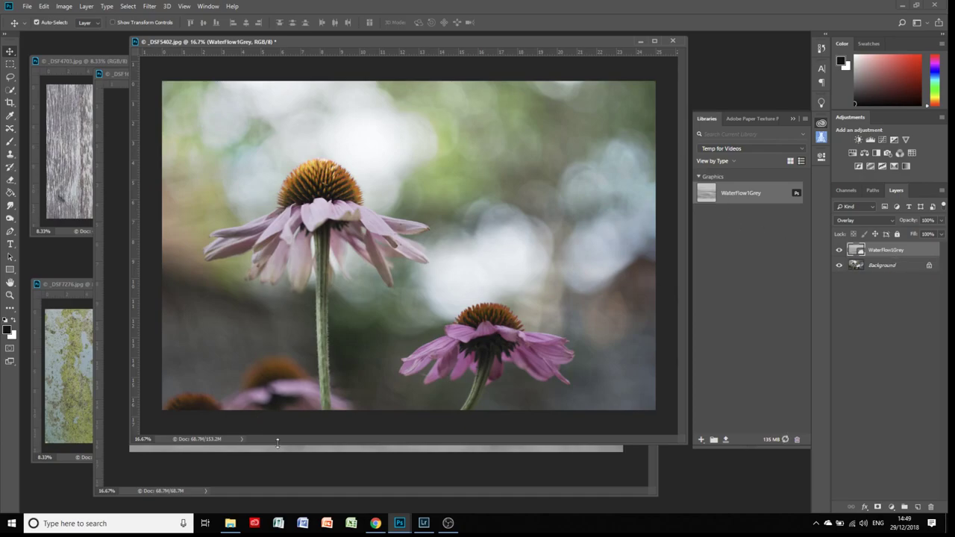
Tint the grey water image _DSF1654.jpg pink using Hue/Saturation with Colorize on, hue 312 and a stronger saturation
click(336, 462)
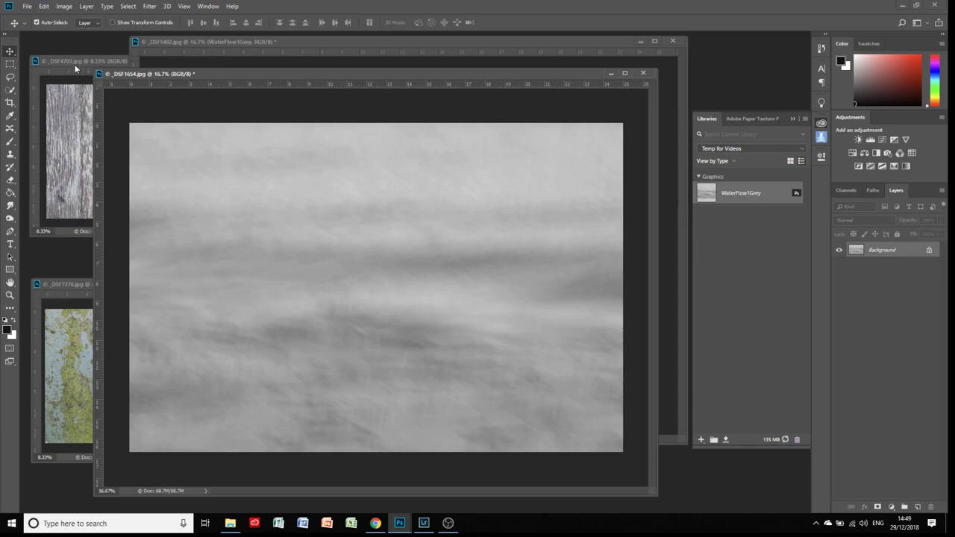
click(63, 6)
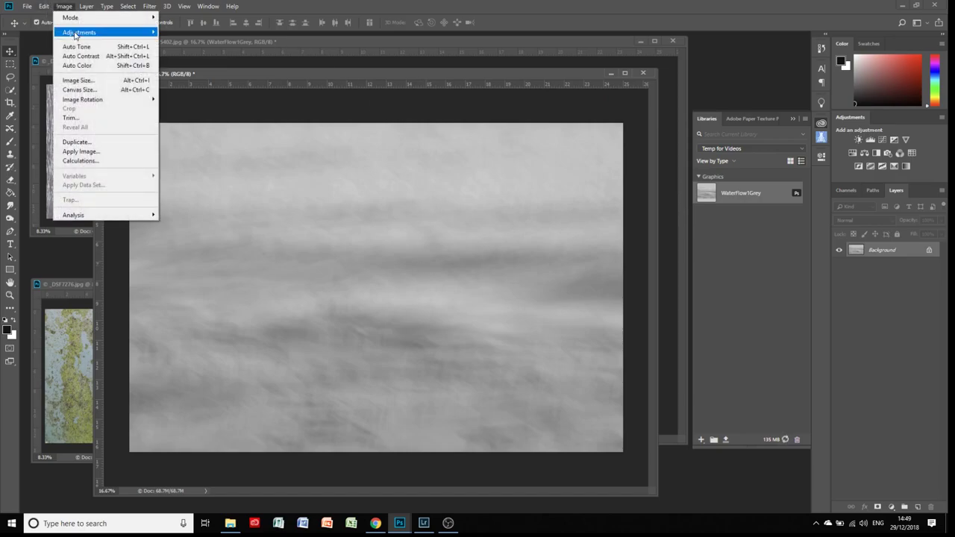
mouse_move(82, 32)
click(187, 86)
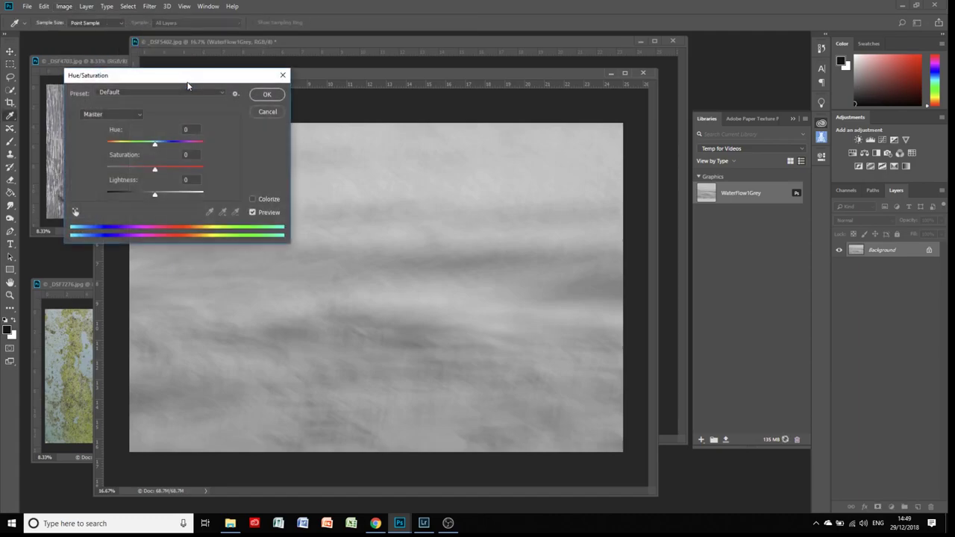
click(252, 199)
drag(122, 155, 192, 159)
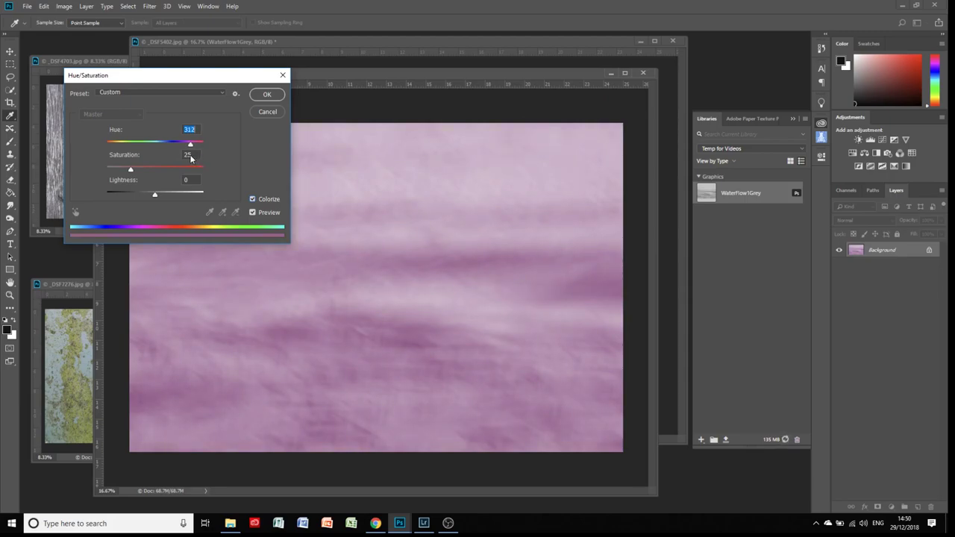
drag(131, 171, 158, 173)
click(266, 95)
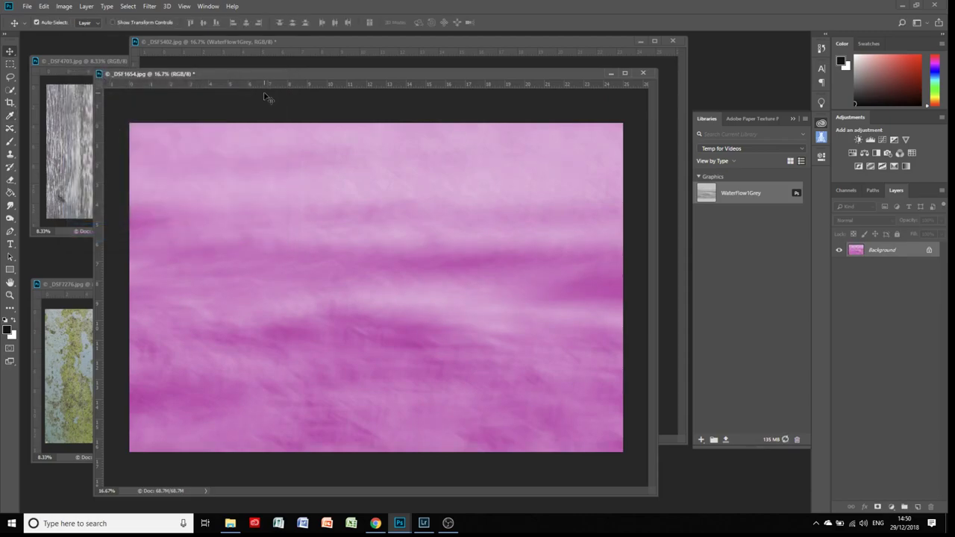
Add the pink water image to the Temp for Videos library and name the graphic WaterFlow1Pink
drag(252, 308, 725, 232)
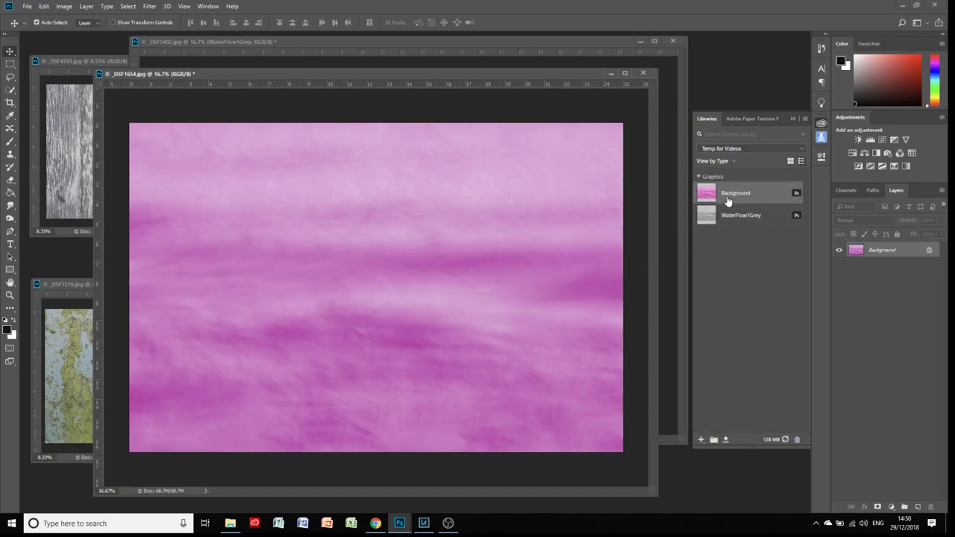
double_click(727, 197)
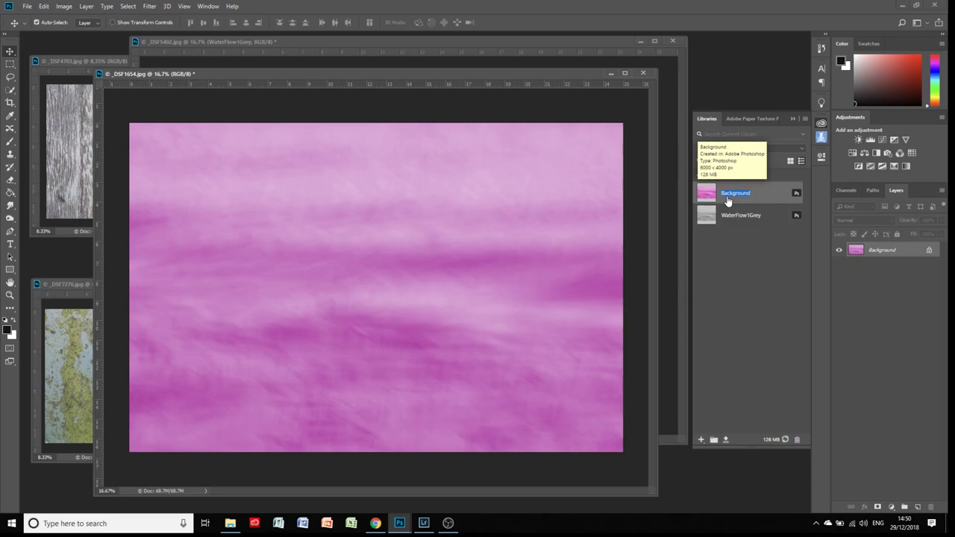
text(WaterFlow)
double_click(727, 199)
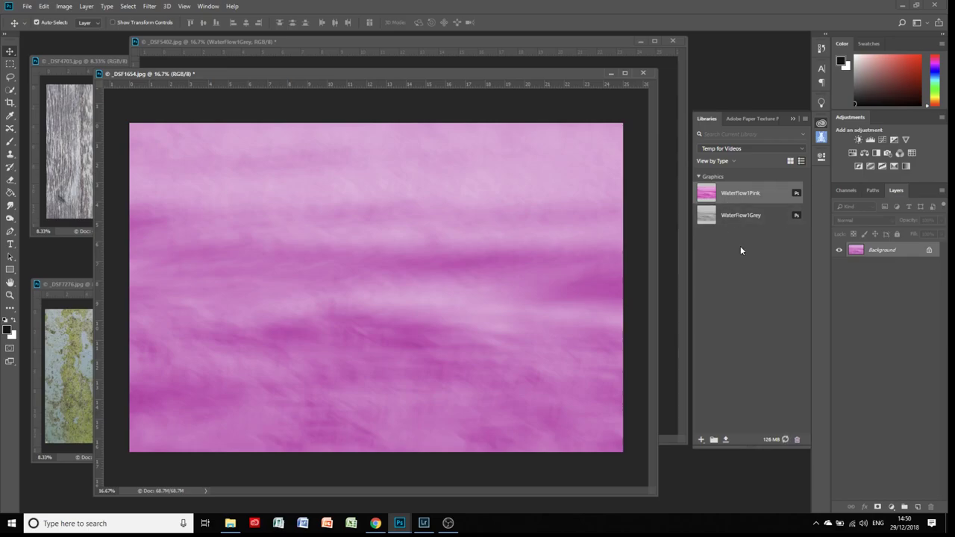
Place the WaterFlow1Pink library graphic over the flower image and enlarge it slightly so it covers the whole canvas
click(585, 43)
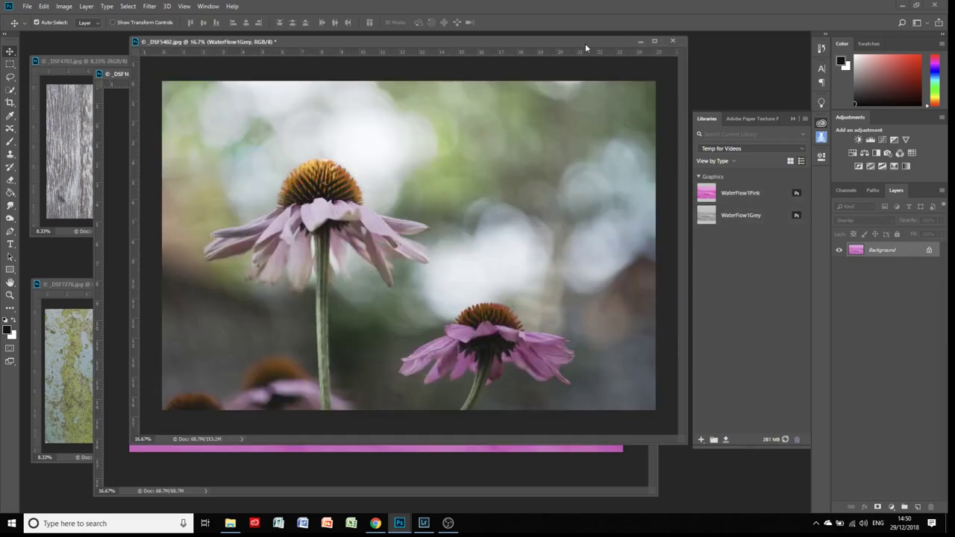
drag(744, 200, 335, 274)
drag(423, 241, 445, 175)
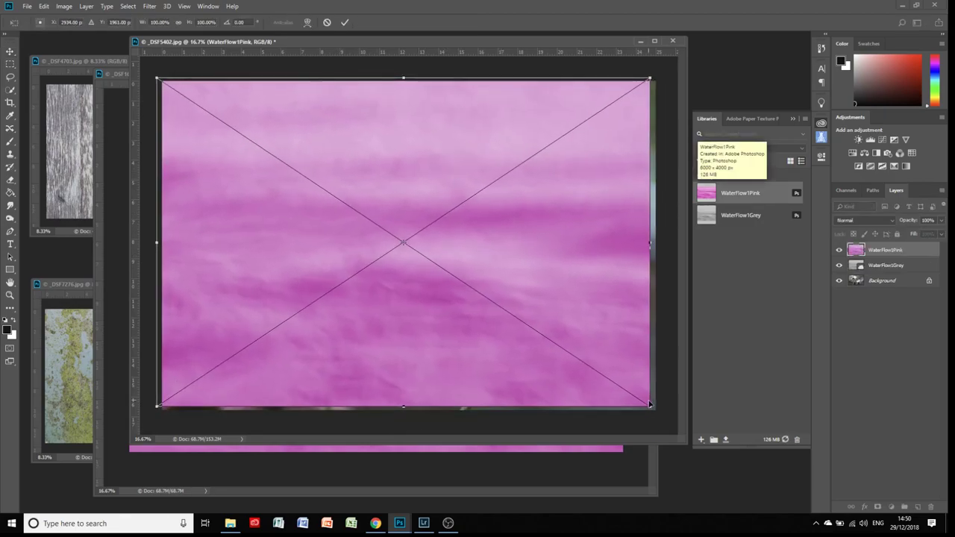
drag(649, 403, 659, 414)
click(346, 25)
Set the WaterFlow1Pink layer's blend mode to Soft Light and compare the image with each texture layer hidden and shown
click(860, 223)
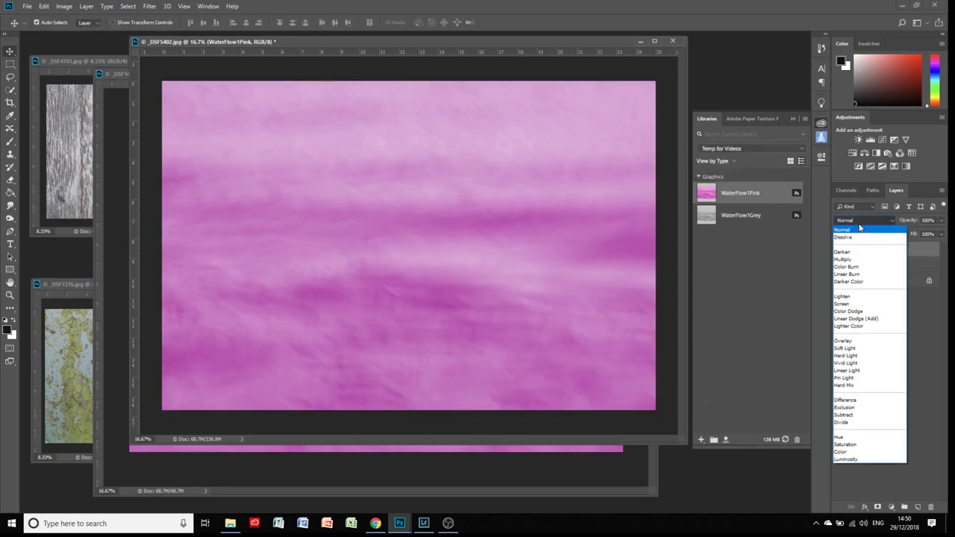
click(856, 347)
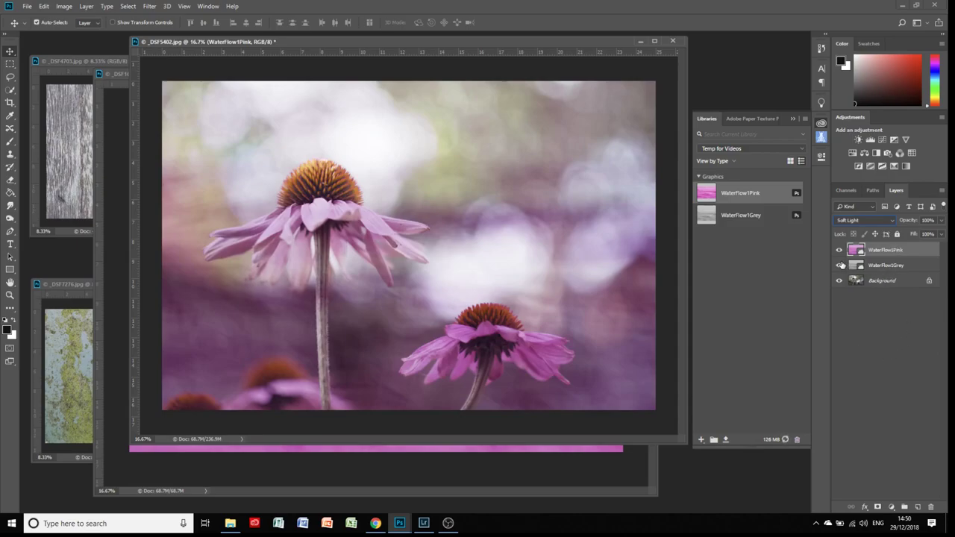
click(839, 250)
click(839, 251)
click(839, 265)
click(839, 265)
Recolour the pink water image _DSF1654.jpg golden orange using Hue/Saturation with Colorize on and saturation 56
click(117, 75)
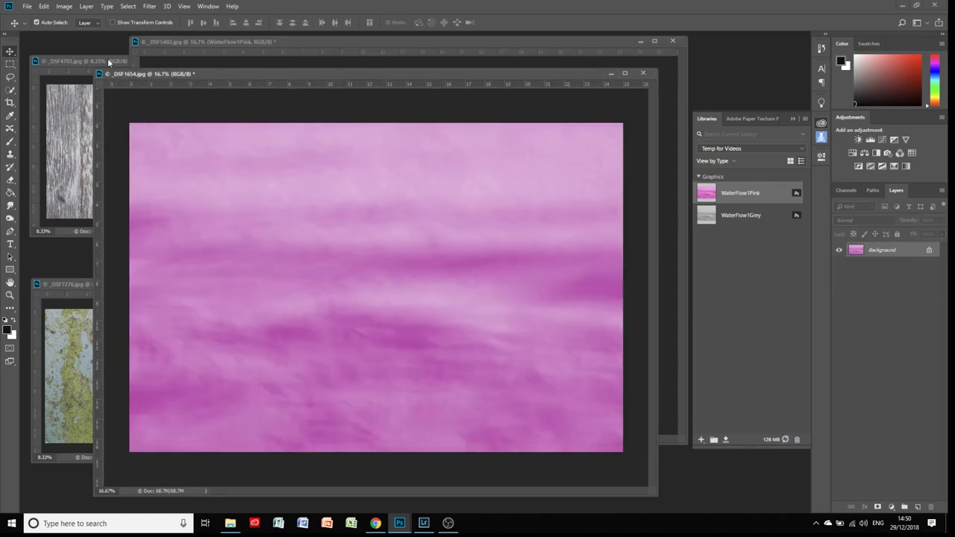
click(28, 7)
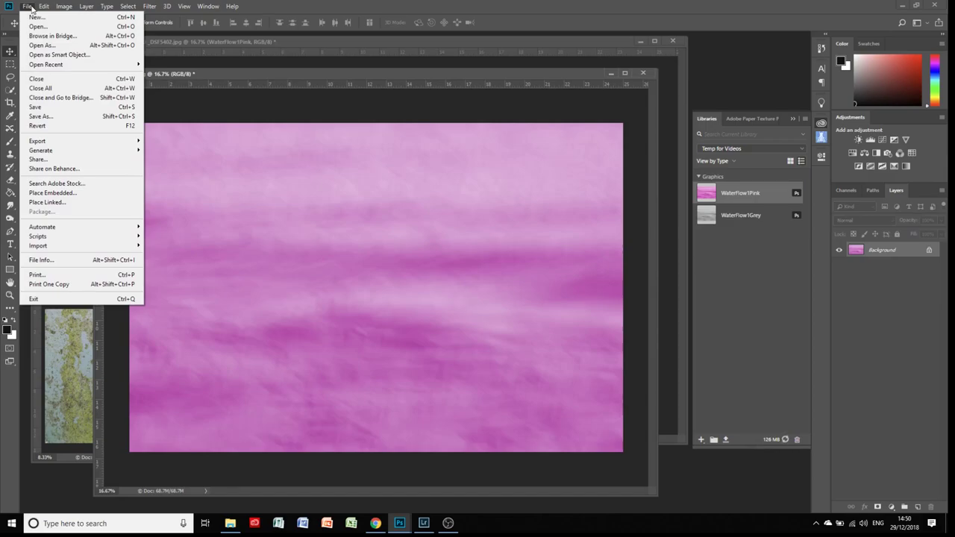
mouse_move(64, 9)
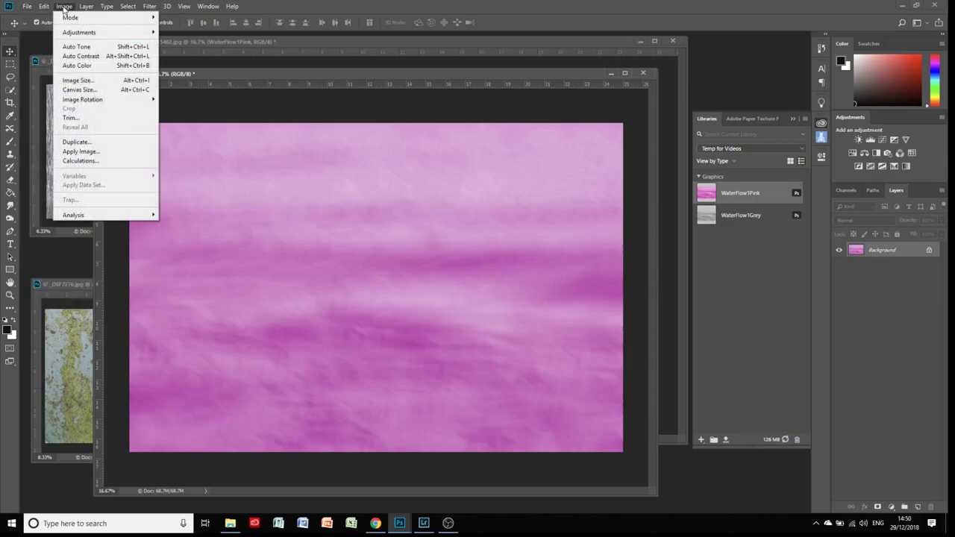
mouse_move(79, 32)
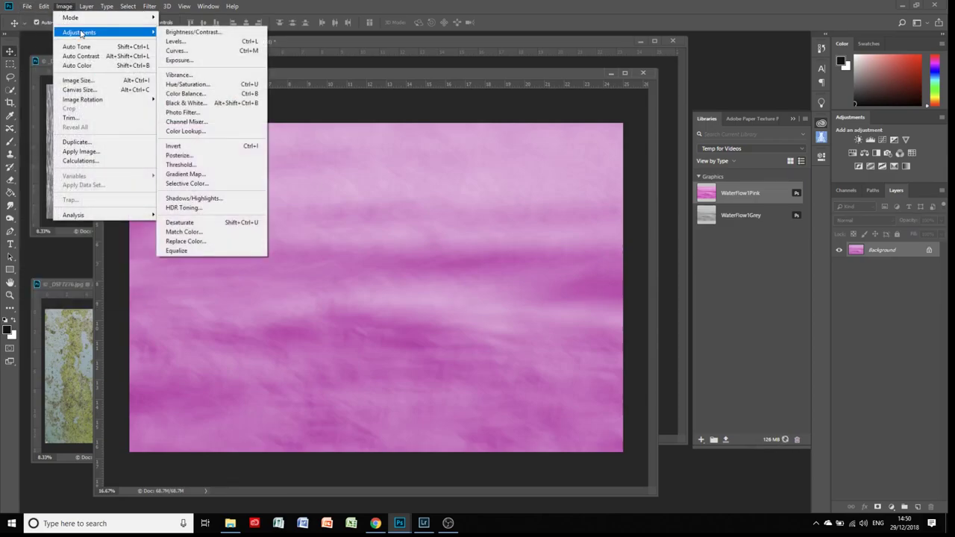
click(186, 86)
click(253, 199)
drag(108, 146, 160, 173)
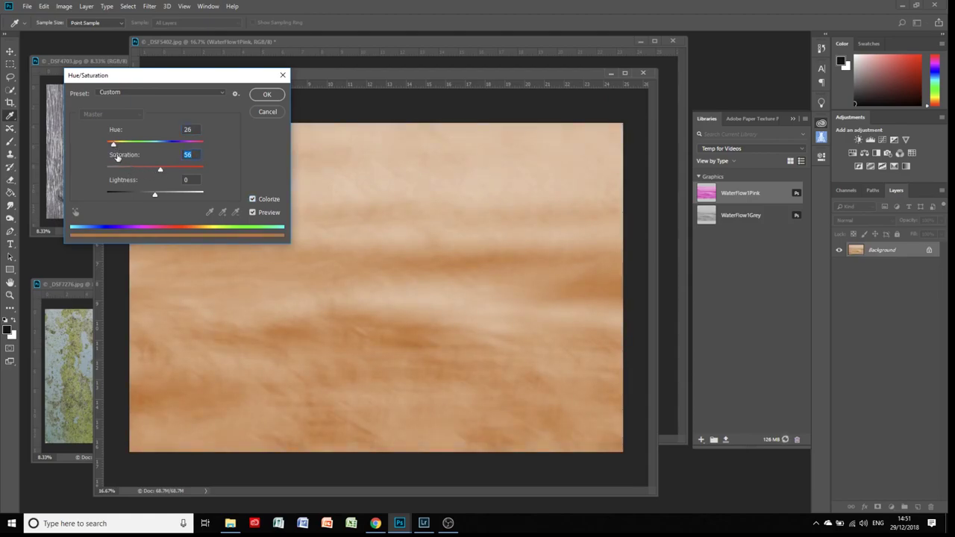
drag(114, 148, 116, 147)
mouse_move(155, 197)
mouse_down()
mouse_move(146, 196)
mouse_move(155, 196)
mouse_up()
click(267, 94)
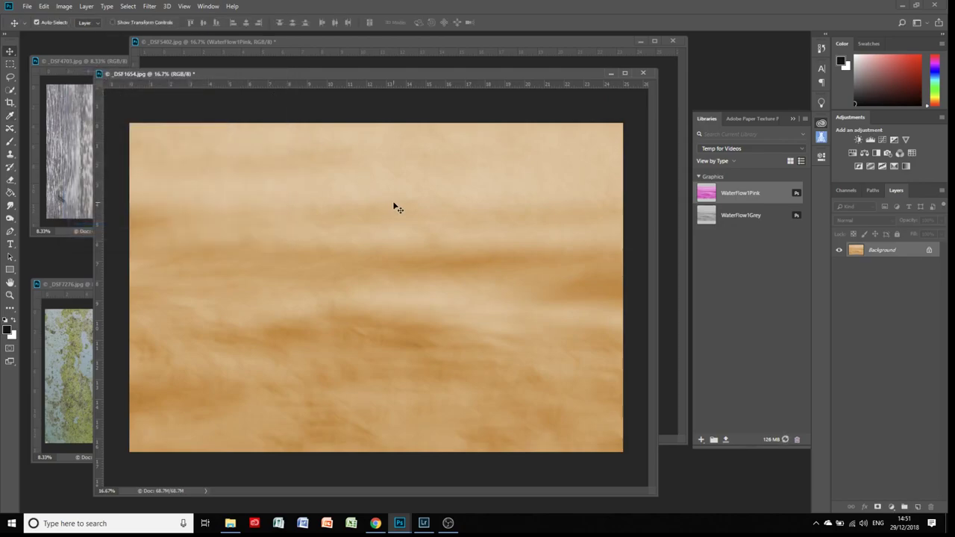
Add a layer mask to the orange water image and paint out its centre with a large soft black brush at 53% opacity
click(877, 507)
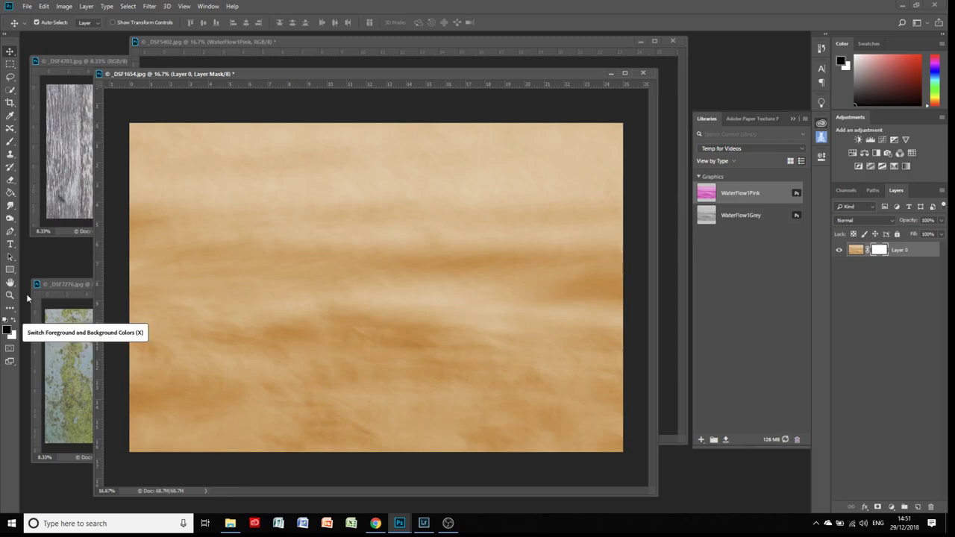
click(9, 141)
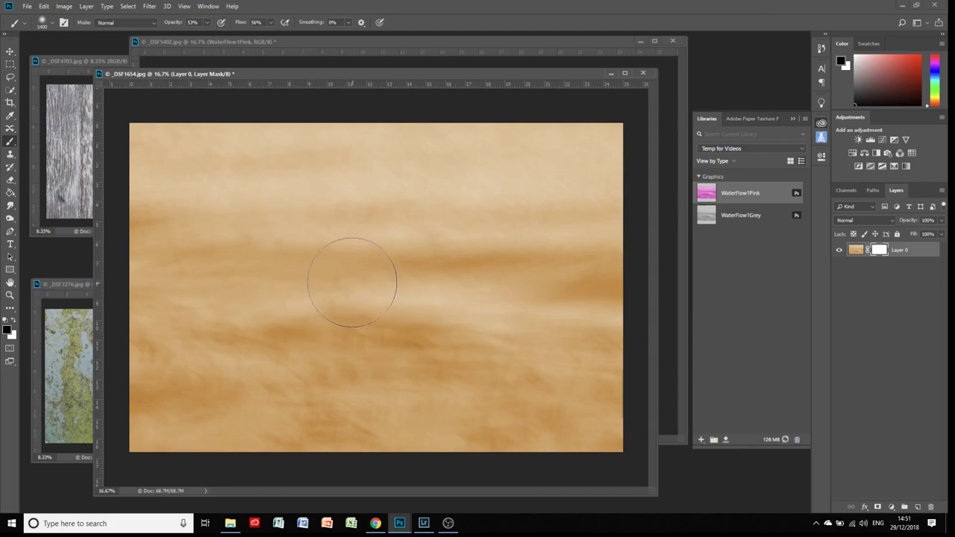
click(351, 279)
mouse_move(352, 279)
mouse_down()
mouse_move(390, 283)
mouse_move(427, 264)
mouse_move(503, 264)
mouse_move(491, 249)
mouse_move(243, 235)
mouse_move(227, 224)
mouse_move(239, 290)
mouse_move(210, 253)
mouse_move(222, 347)
mouse_move(243, 338)
mouse_move(270, 359)
mouse_move(339, 350)
mouse_move(476, 365)
mouse_move(524, 351)
mouse_move(536, 210)
mouse_move(470, 218)
mouse_move(338, 207)
mouse_move(233, 262)
mouse_move(228, 341)
mouse_move(231, 285)
mouse_move(208, 204)
mouse_move(291, 355)
mouse_move(415, 331)
mouse_move(363, 320)
mouse_move(370, 306)
mouse_move(355, 313)
mouse_move(289, 272)
mouse_move(272, 275)
mouse_move(291, 317)
mouse_move(317, 327)
mouse_move(315, 256)
mouse_move(285, 237)
mouse_move(305, 325)
mouse_move(315, 297)
mouse_move(384, 283)
mouse_move(436, 292)
mouse_move(423, 345)
mouse_move(310, 366)
mouse_move(188, 369)
mouse_move(222, 214)
mouse_move(231, 353)
mouse_move(428, 343)
mouse_up()
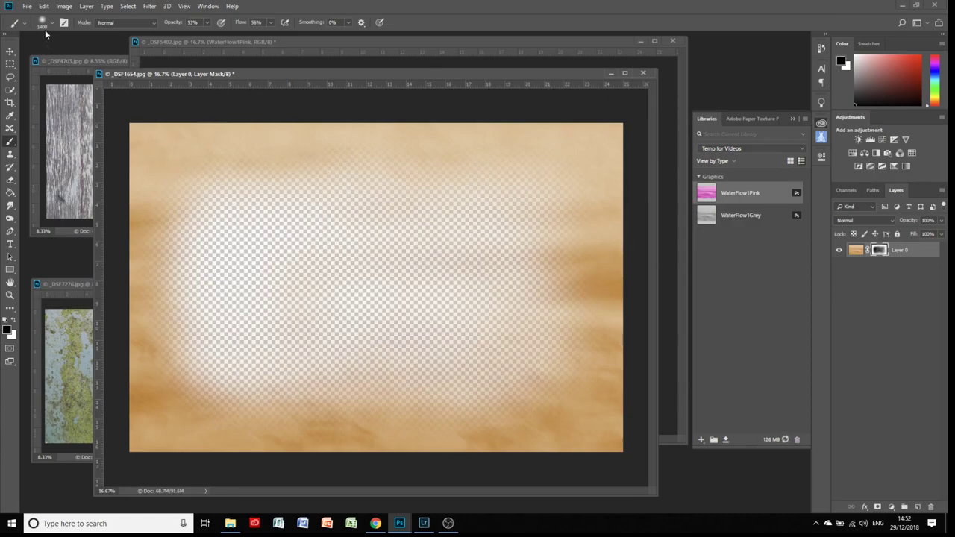
Add the masked orange water layer to the Temp for Videos library and name the graphic WaterFlowV
click(12, 51)
drag(283, 279, 742, 273)
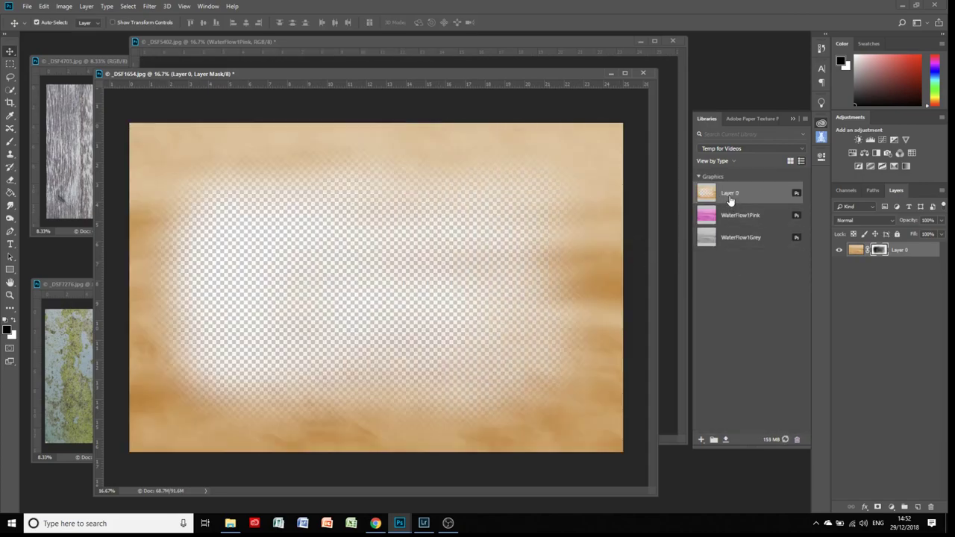
double_click(730, 194)
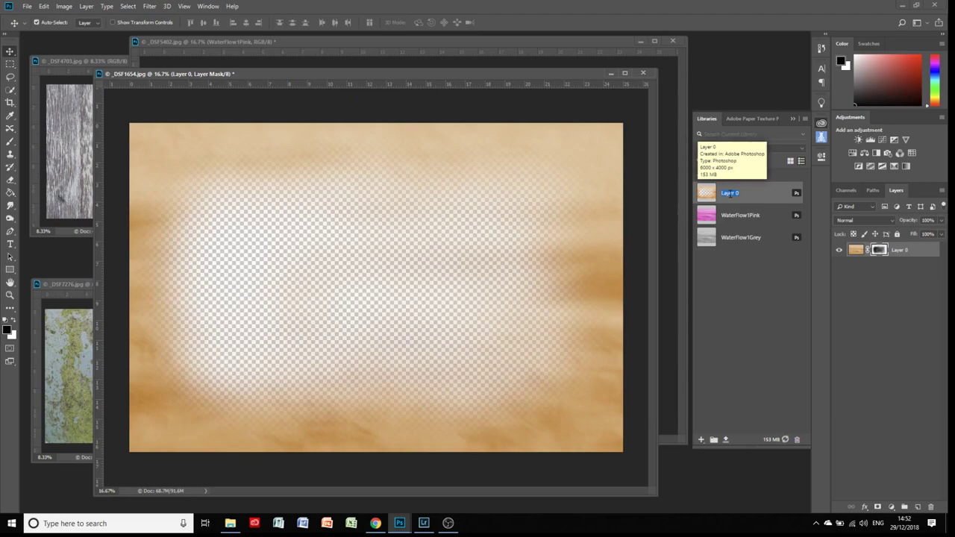
text(WaterFlowV)
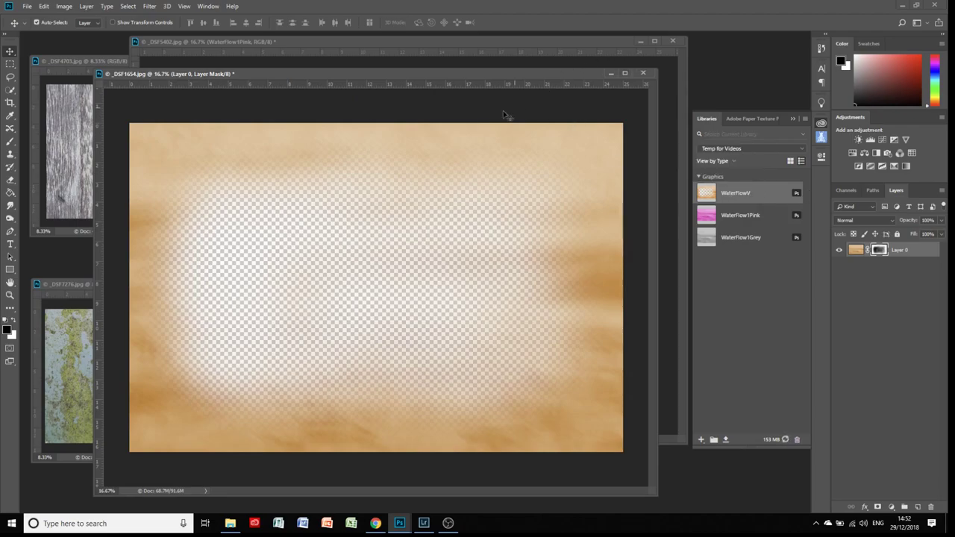
Place the WaterFlowV library graphic over the flower photo _DSF5402.jpg and scale it to cover the whole image
click(532, 42)
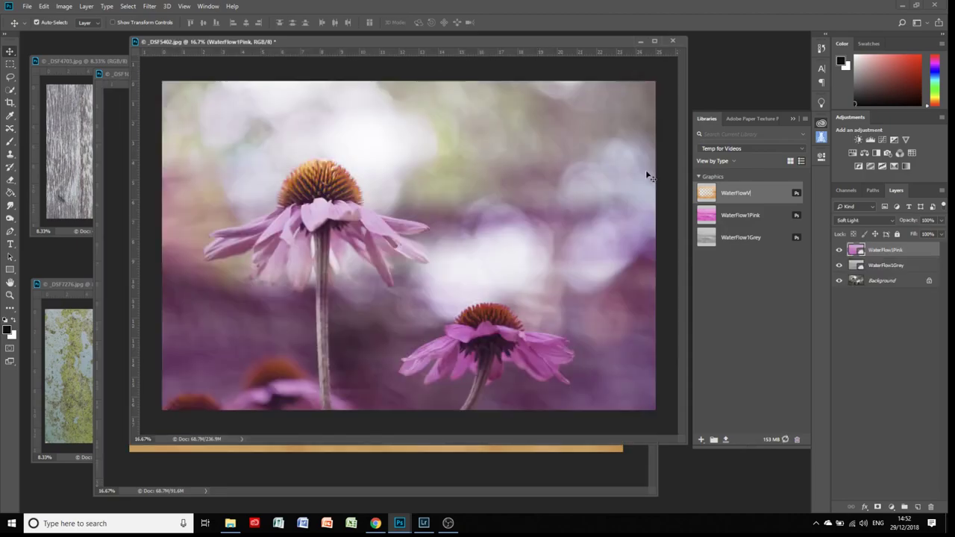
drag(737, 193, 339, 274)
drag(381, 229, 447, 198)
drag(654, 407, 659, 414)
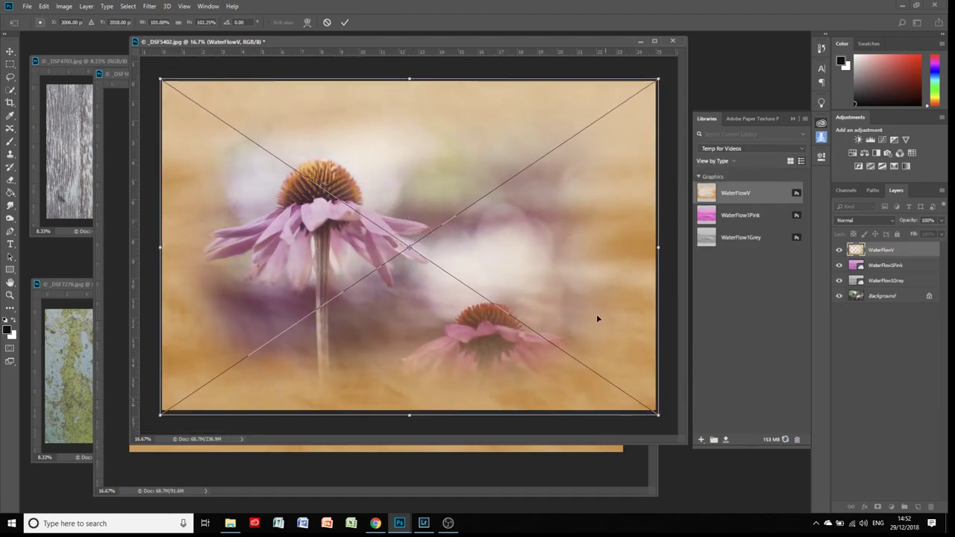
click(344, 22)
Try the Overlay and Soft Light blend modes on the WaterFlowV layer, return it to Normal and set its opacity to 76%
click(864, 220)
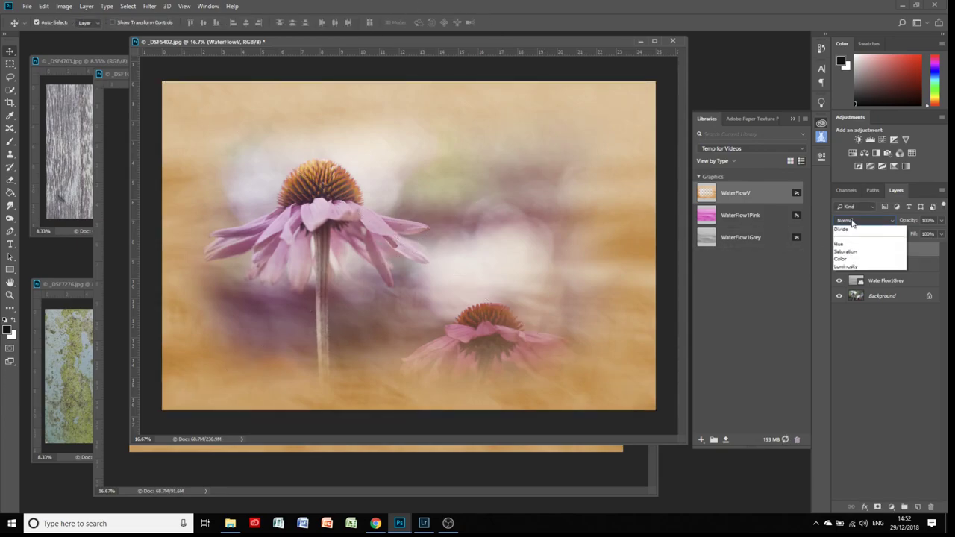
click(848, 346)
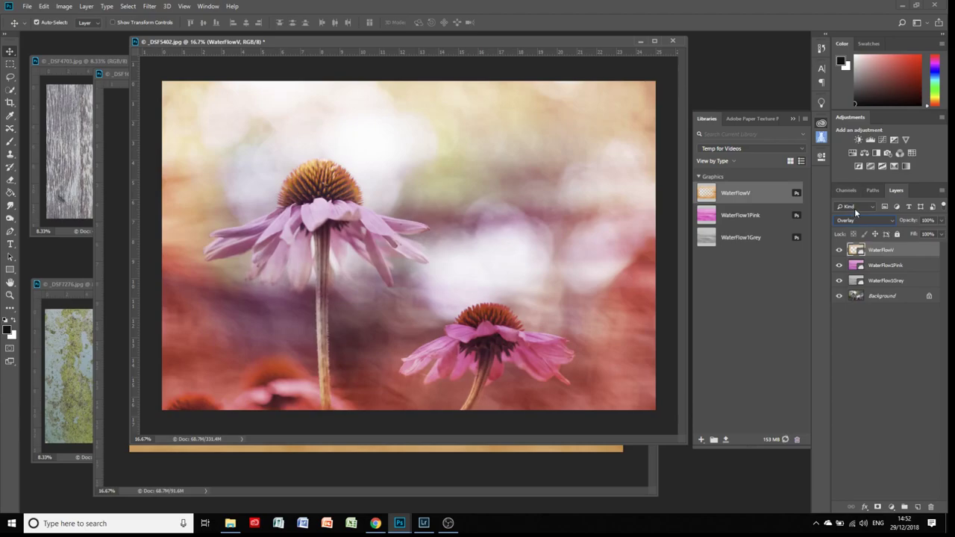
click(858, 220)
click(851, 348)
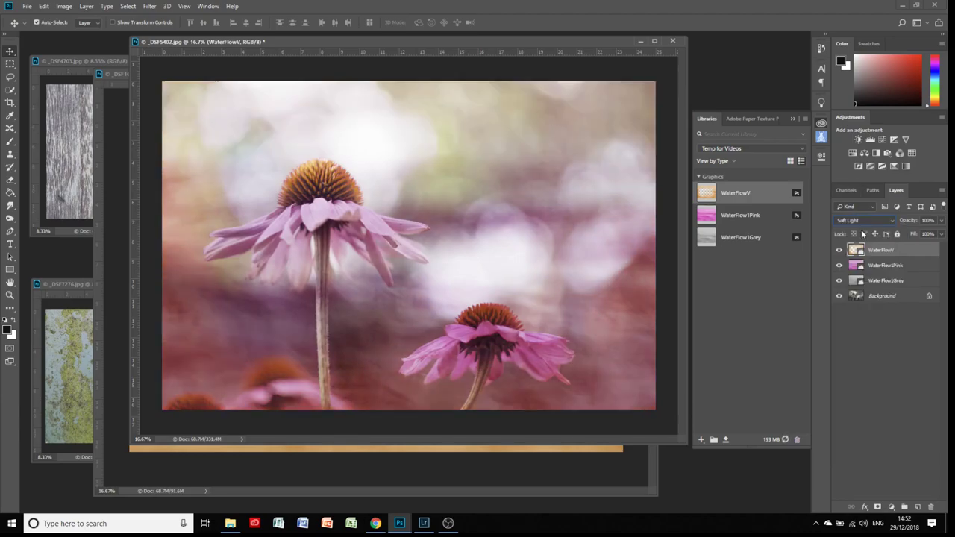
click(852, 223)
click(852, 230)
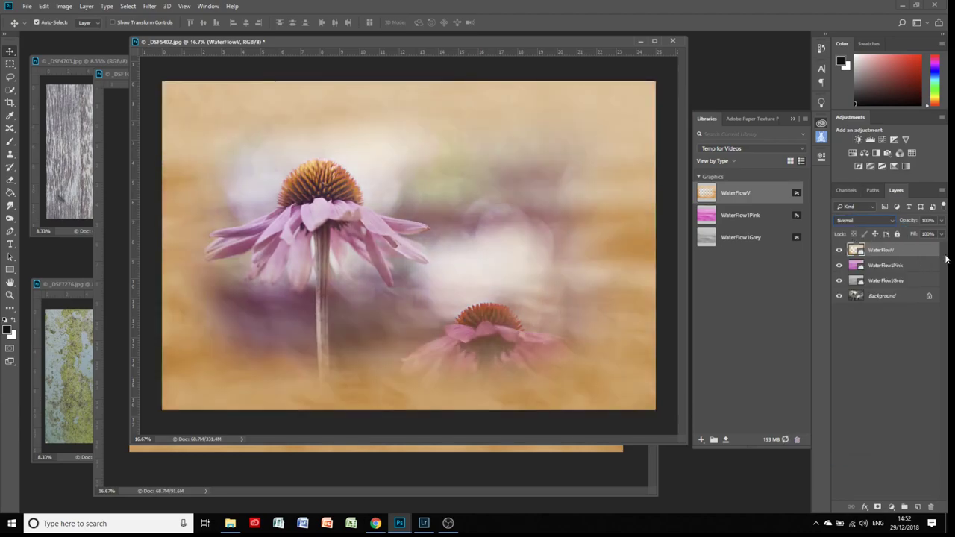
click(941, 220)
mouse_move(937, 233)
mouse_down()
mouse_move(924, 234)
mouse_move(930, 238)
mouse_up()
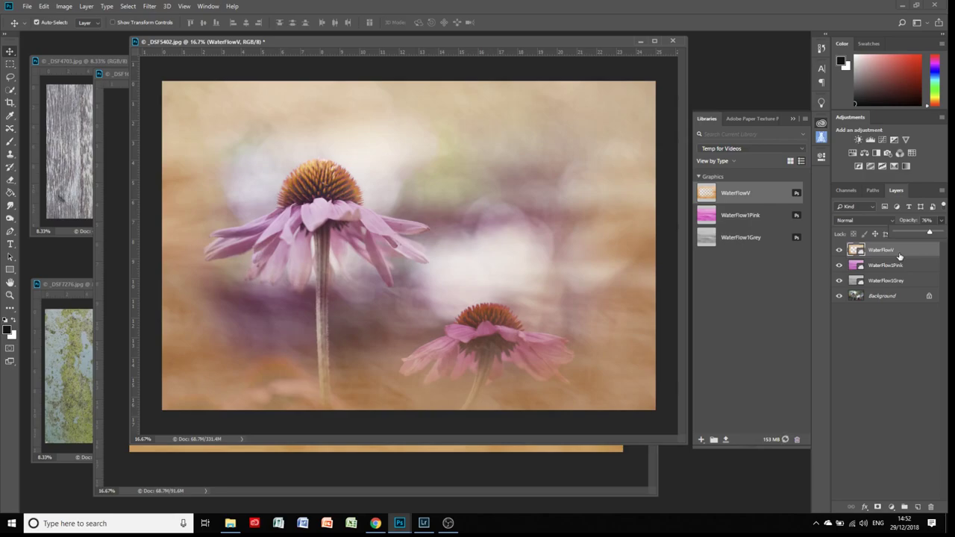
Compare the image with the WaterFlowV layer hidden and shown, and hide all three texture layers to view the original photo
click(839, 250)
click(839, 251)
click(839, 251)
click(839, 265)
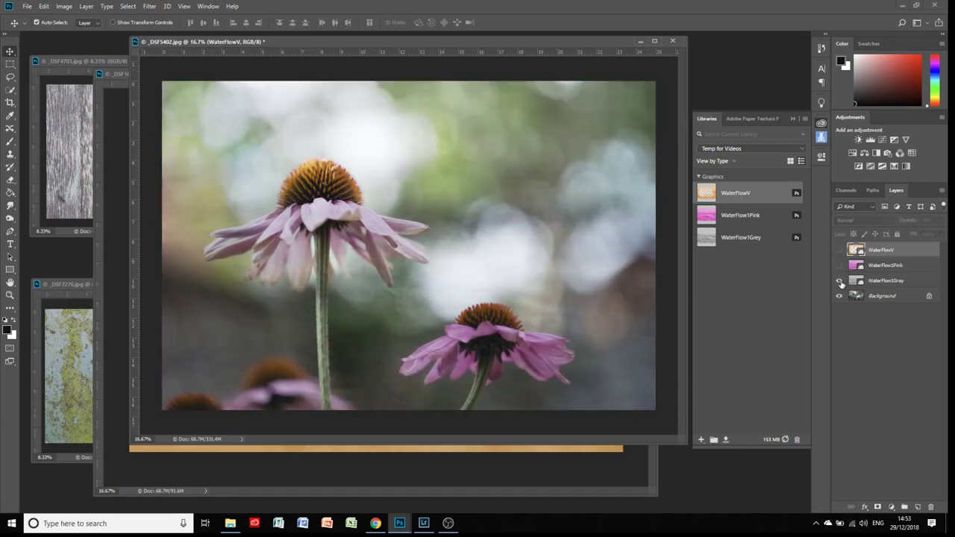
click(839, 281)
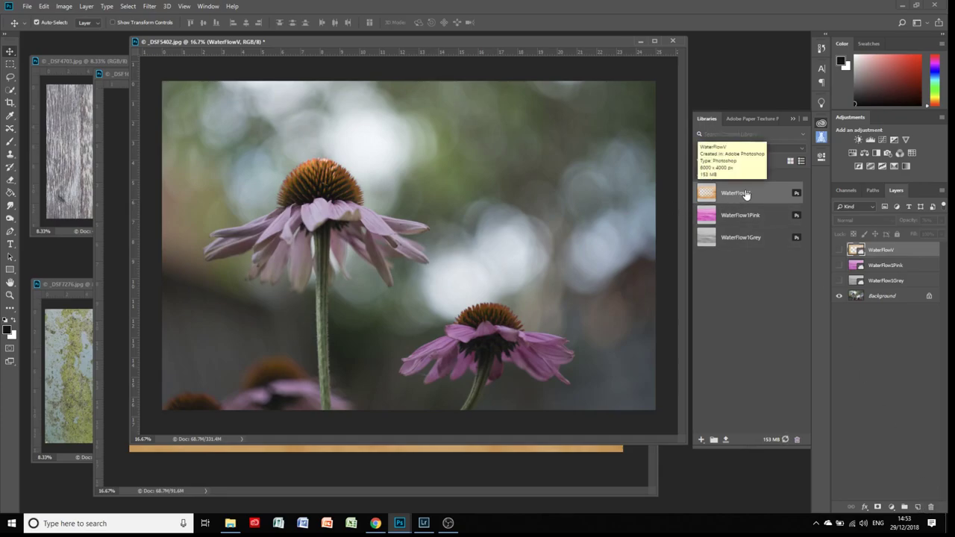
Delete the WaterFlowV, WaterFlow1Pink and WaterFlow1Grey layers from the flower photo
click(929, 507)
click(930, 507)
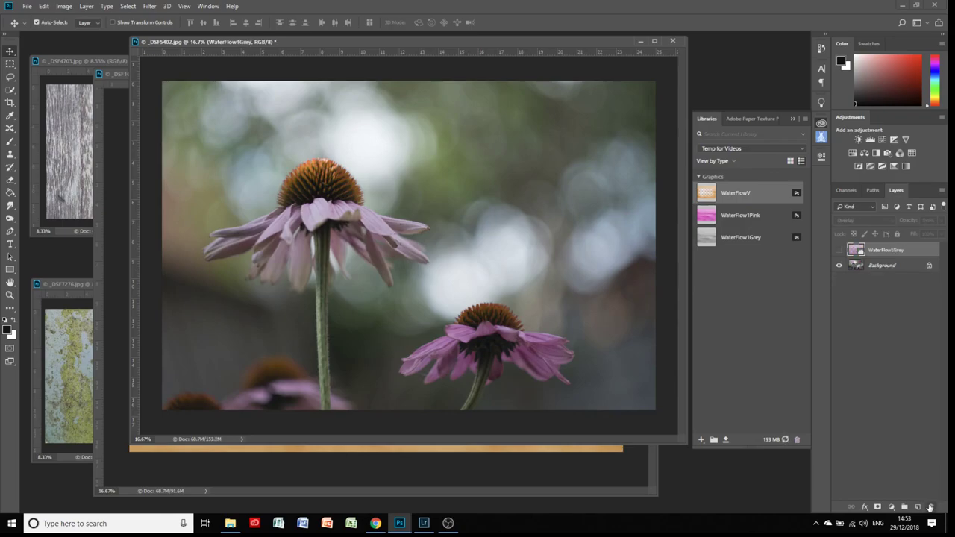
click(930, 508)
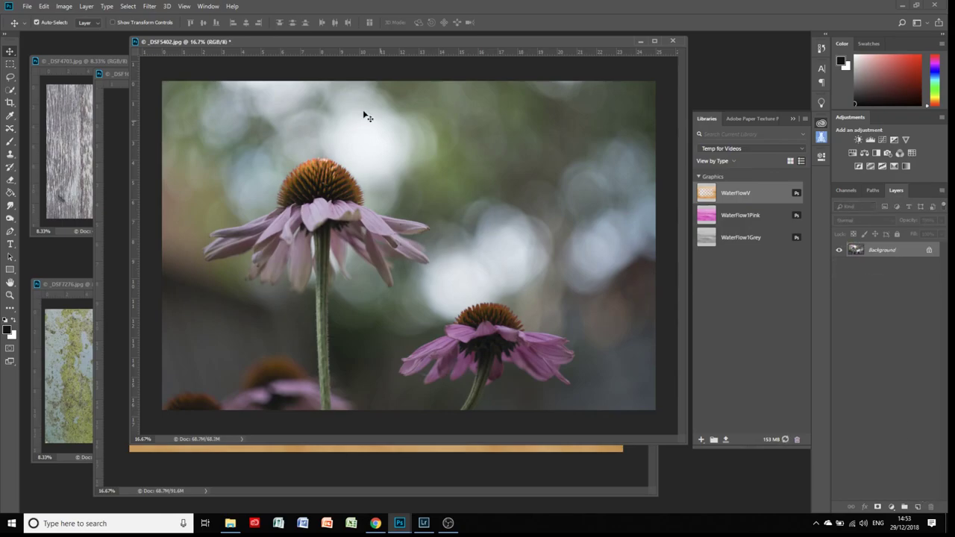
Close the masked orange water image _DSF1654.jpg without saving its changes
click(113, 81)
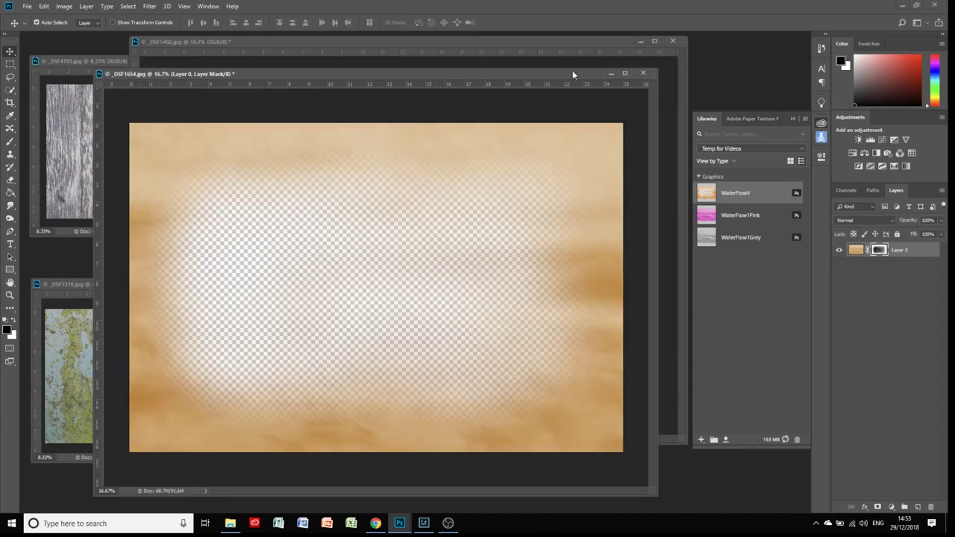
click(643, 74)
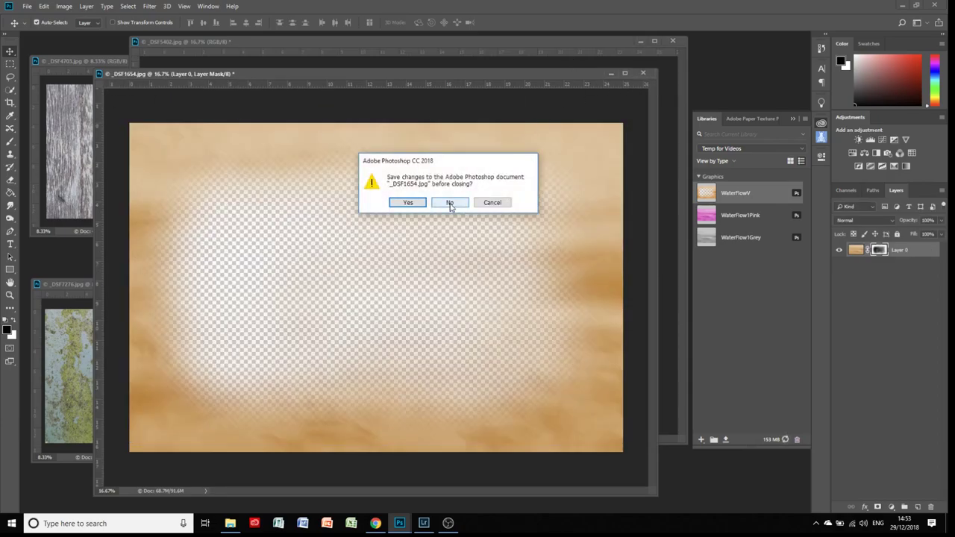
click(450, 202)
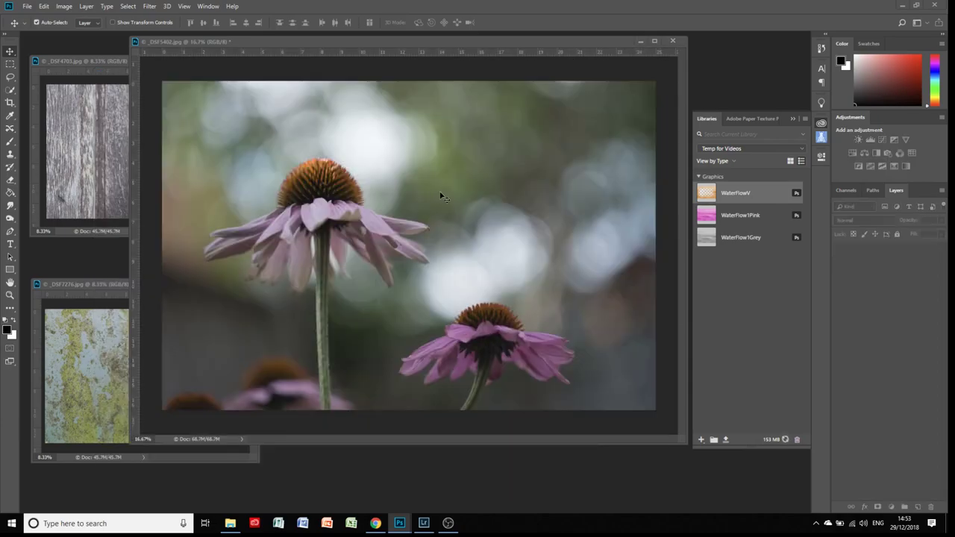
View the weathered wood image _DSF4703.jpg and the lichen image _DSF7276.jpg as possible textures for the flower photo
click(87, 65)
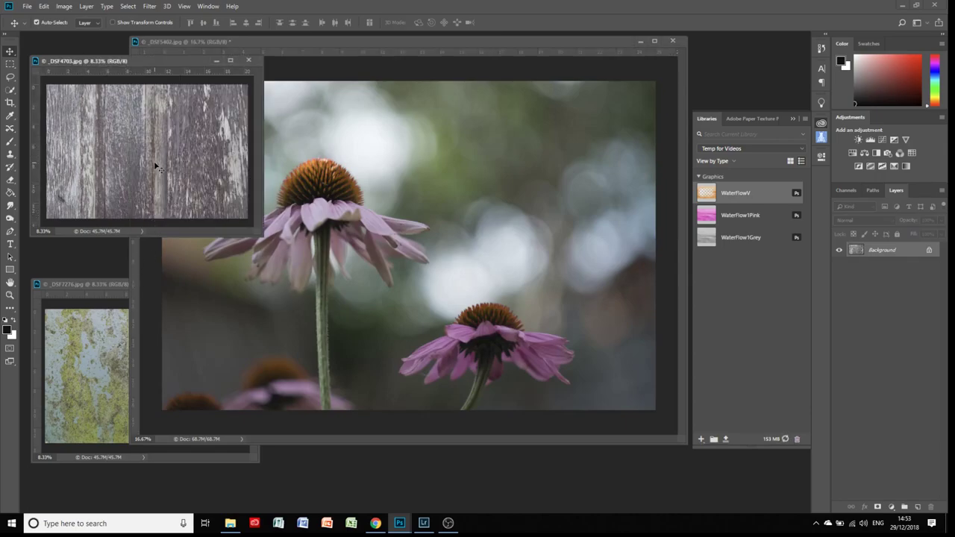
click(97, 371)
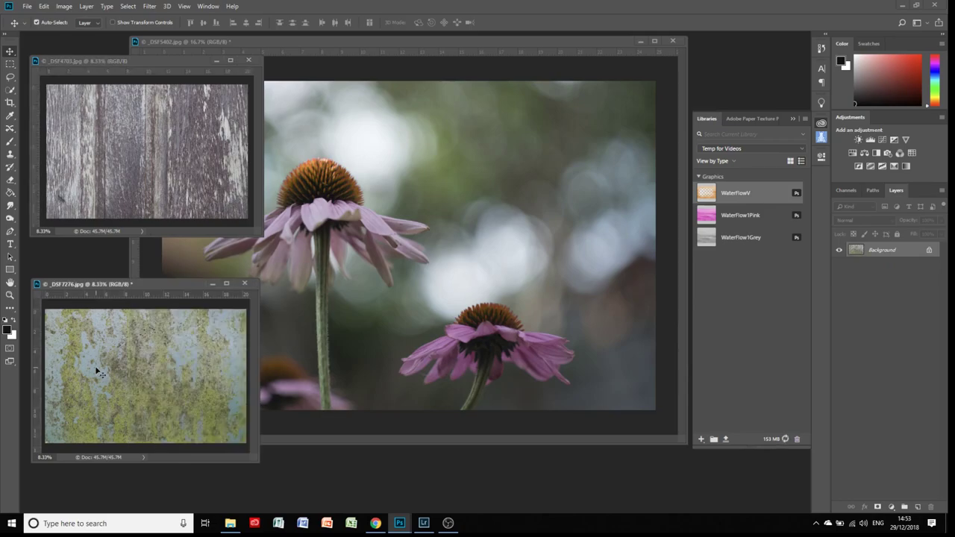
click(193, 352)
click(368, 278)
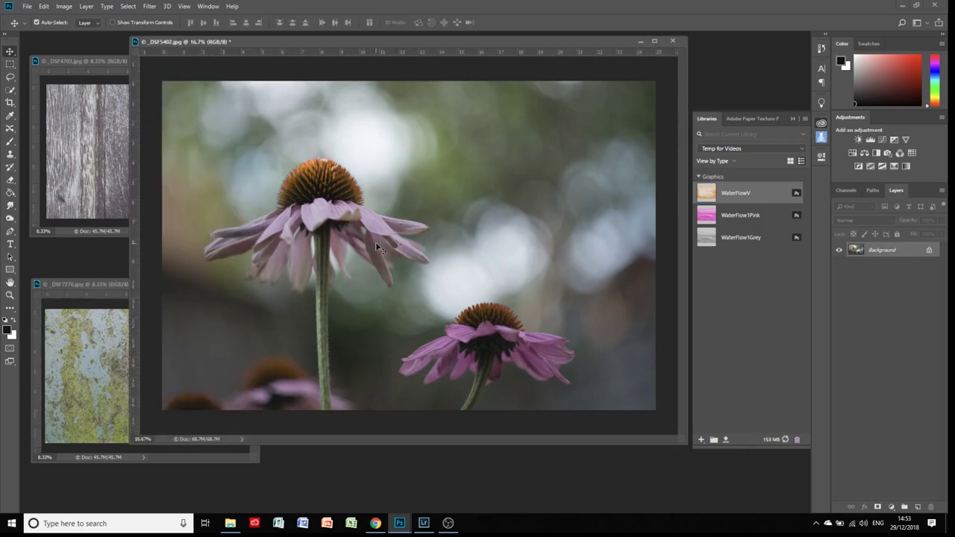
Copy the lichen image _DSF7276.jpg onto the flower photo as a layer and enlarge it to cover the whole image
click(91, 384)
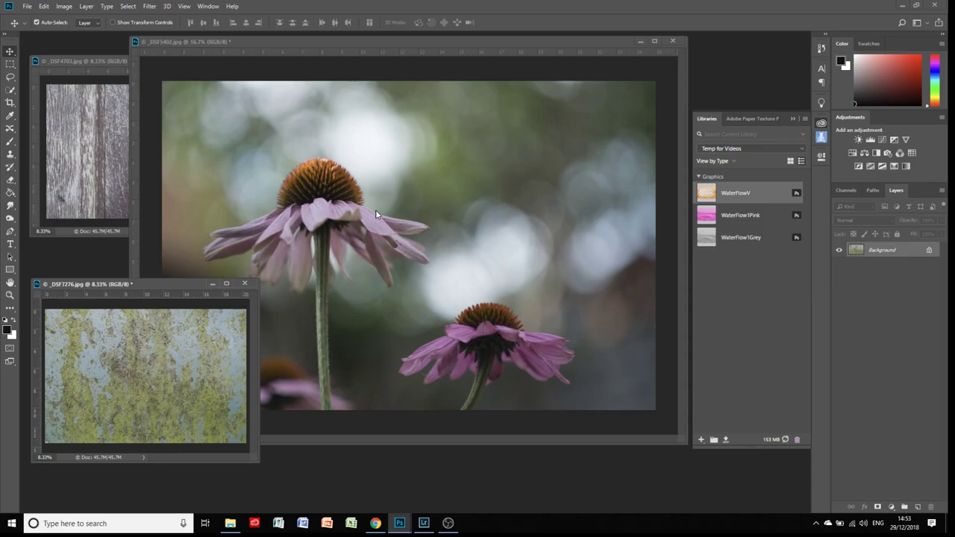
drag(209, 345, 398, 185)
drag(337, 183, 339, 236)
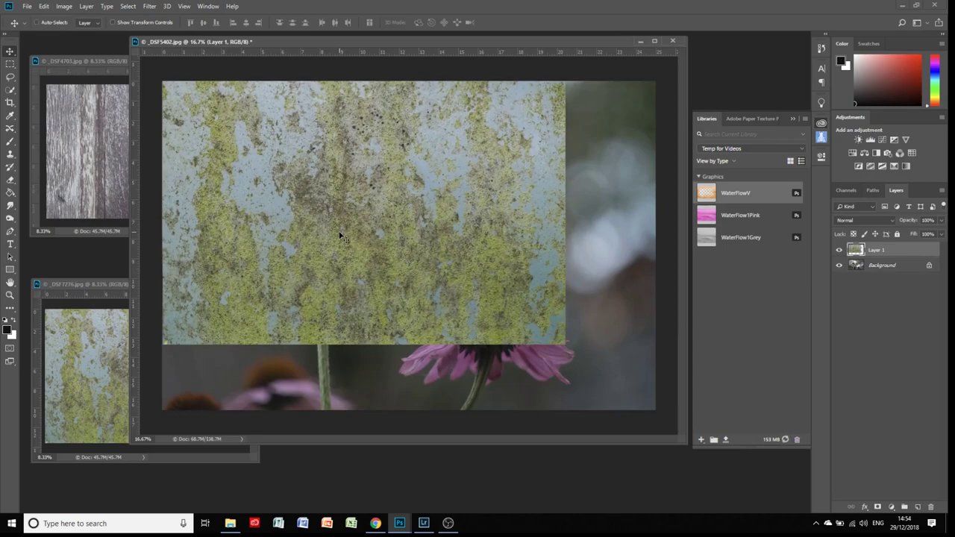
key(ctrl+t)
drag(565, 344, 662, 411)
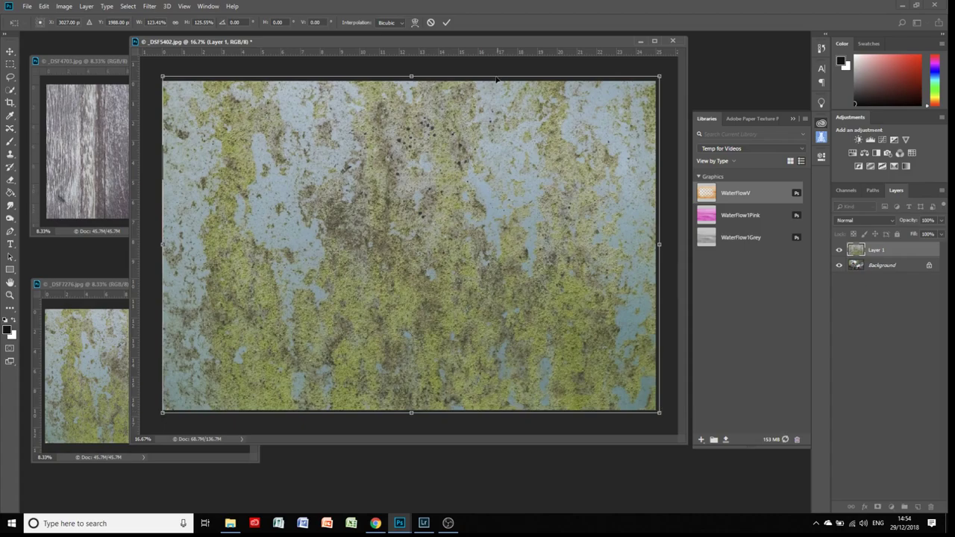
click(446, 22)
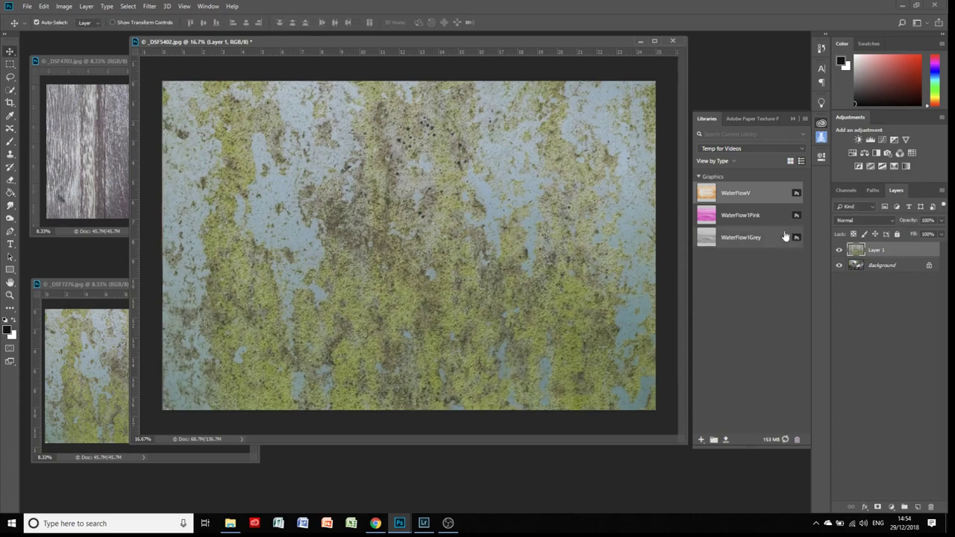
Compare the Overlay and Soft Light blend modes on the lichen texture layer and set it to Overlay
click(871, 220)
click(858, 343)
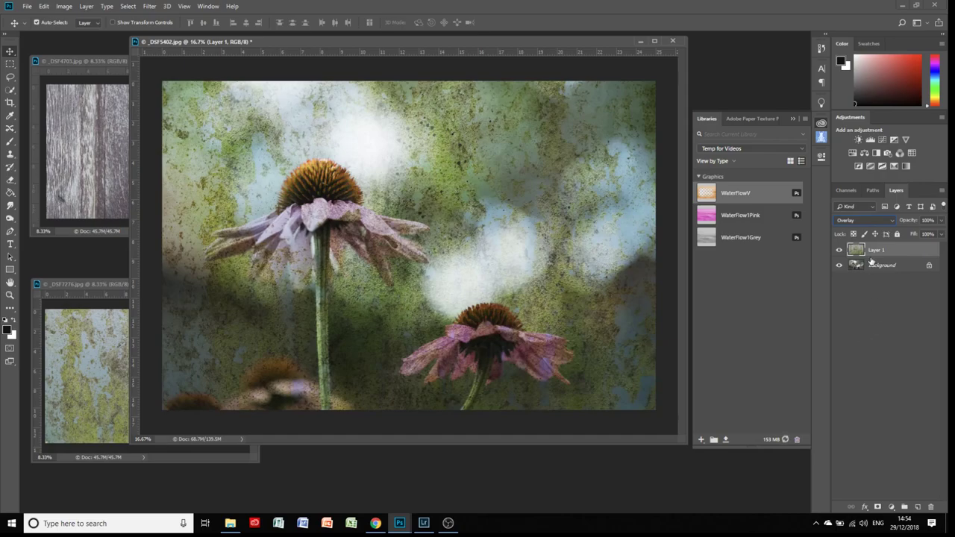
click(841, 220)
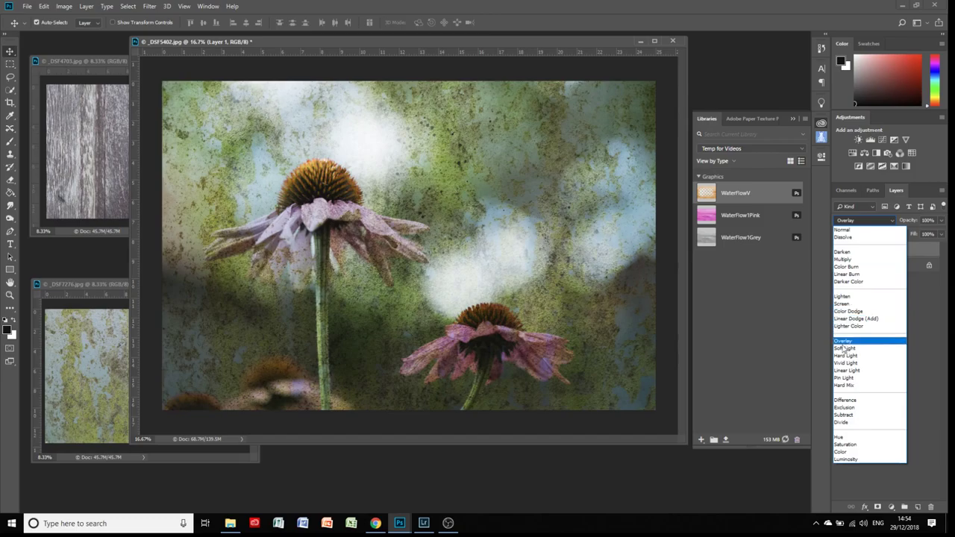
click(844, 349)
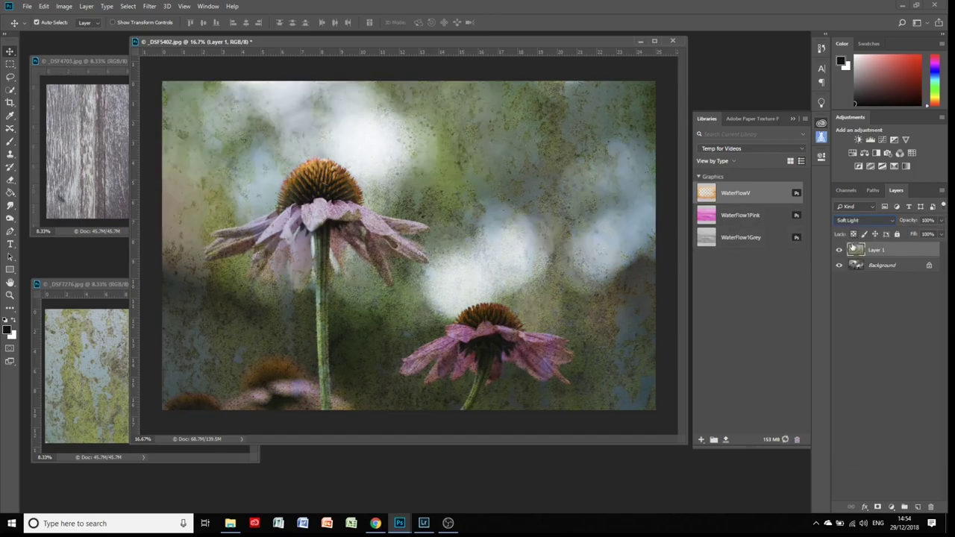
click(847, 222)
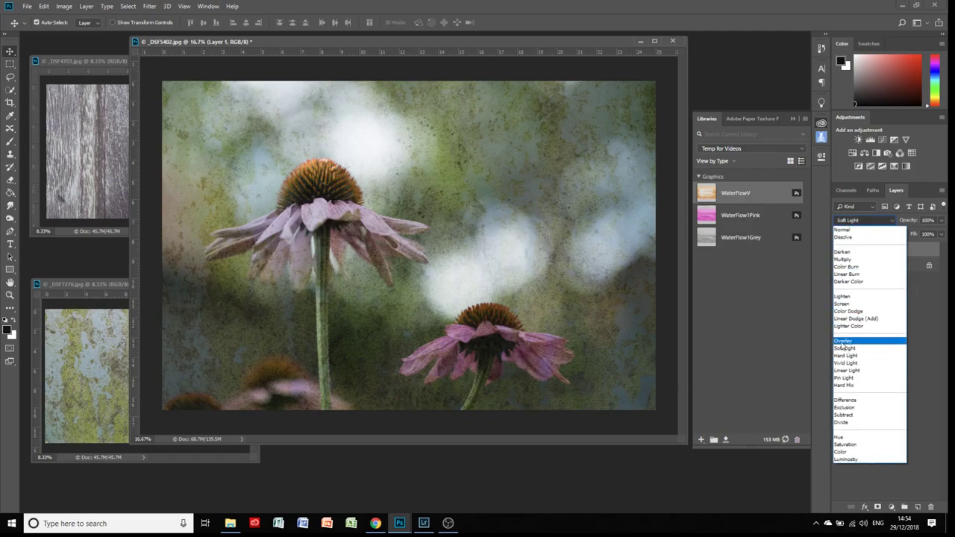
click(840, 341)
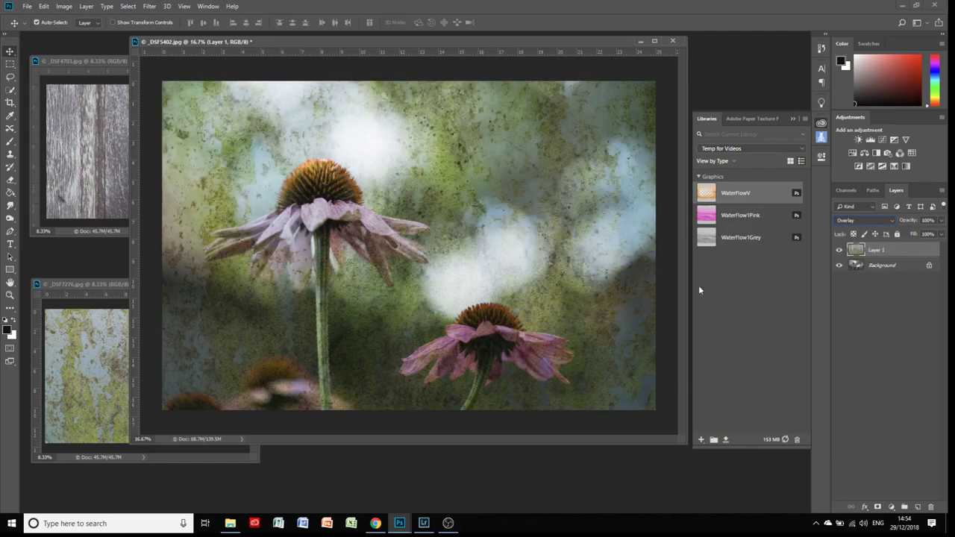
Enlarge the window of the lichen image _DSF7276.jpg and convert the image to greyscale with a Black & White adjustment
click(114, 364)
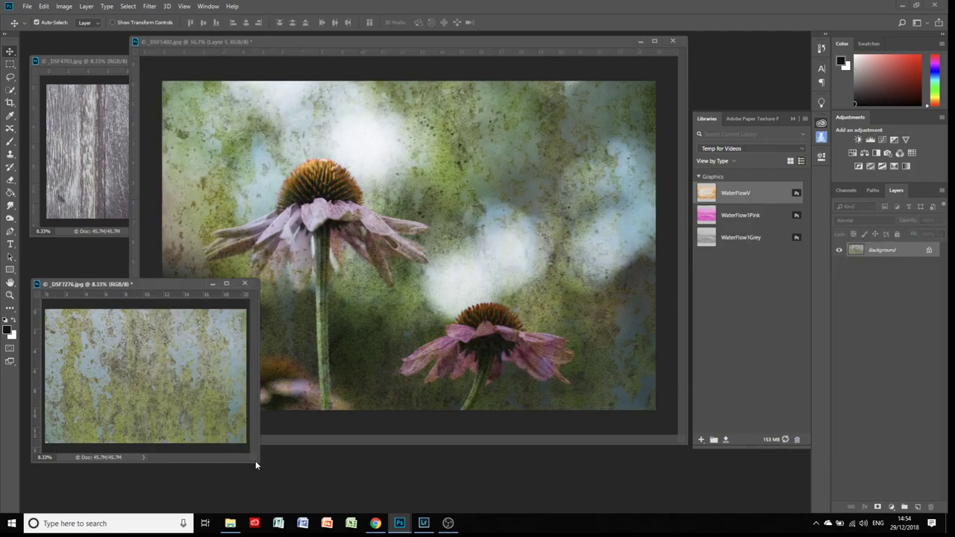
drag(256, 461, 465, 493)
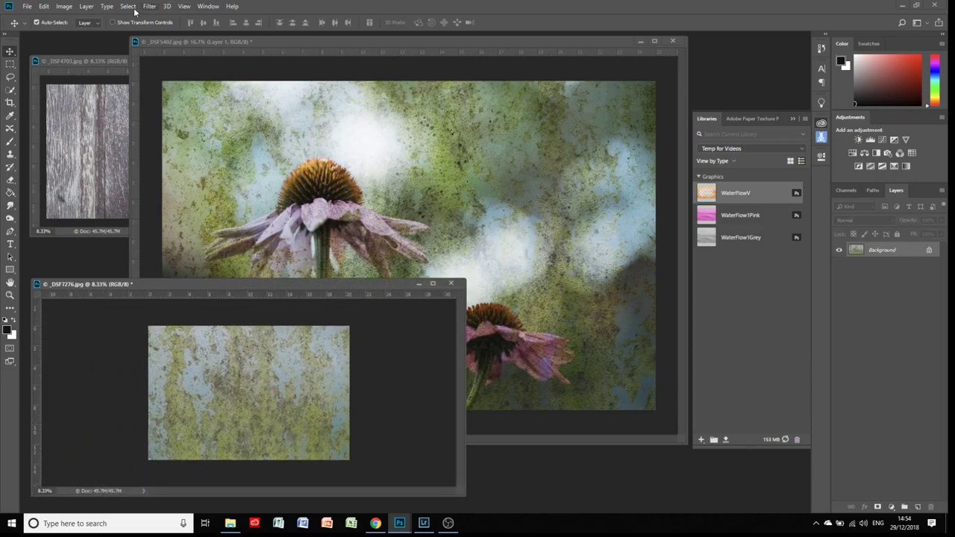
click(64, 7)
mouse_move(78, 34)
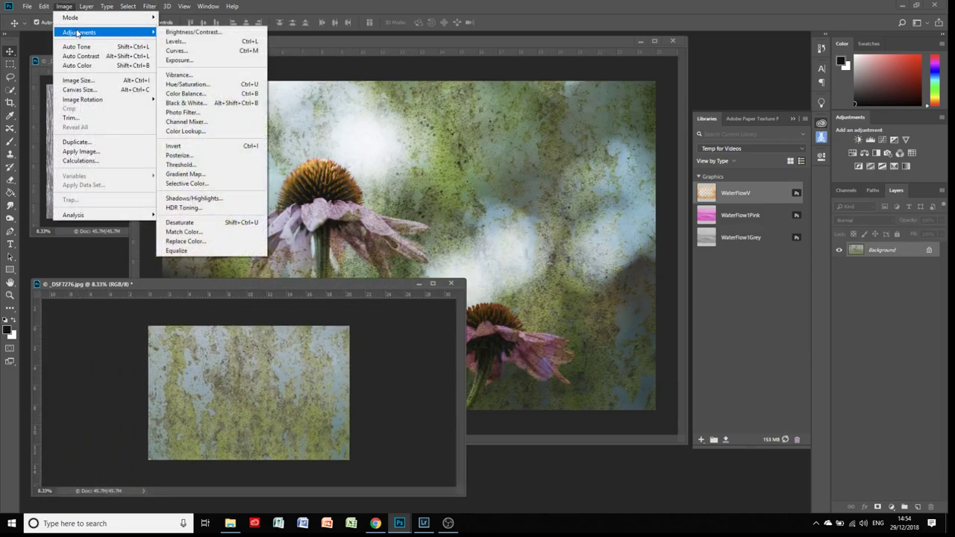
click(186, 102)
click(293, 133)
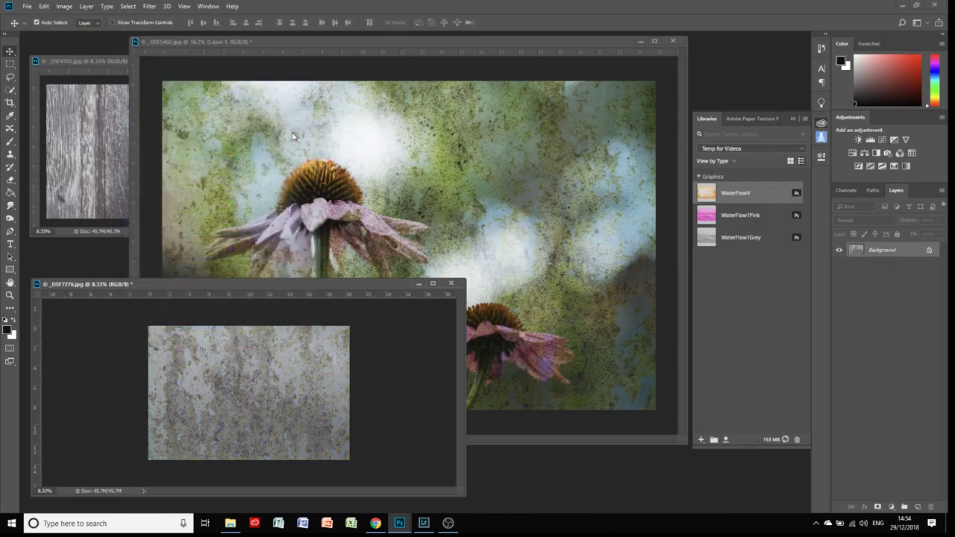
Apply Brightness/Contrast to the grey lichen image with brightness 46 and contrast -50
click(64, 6)
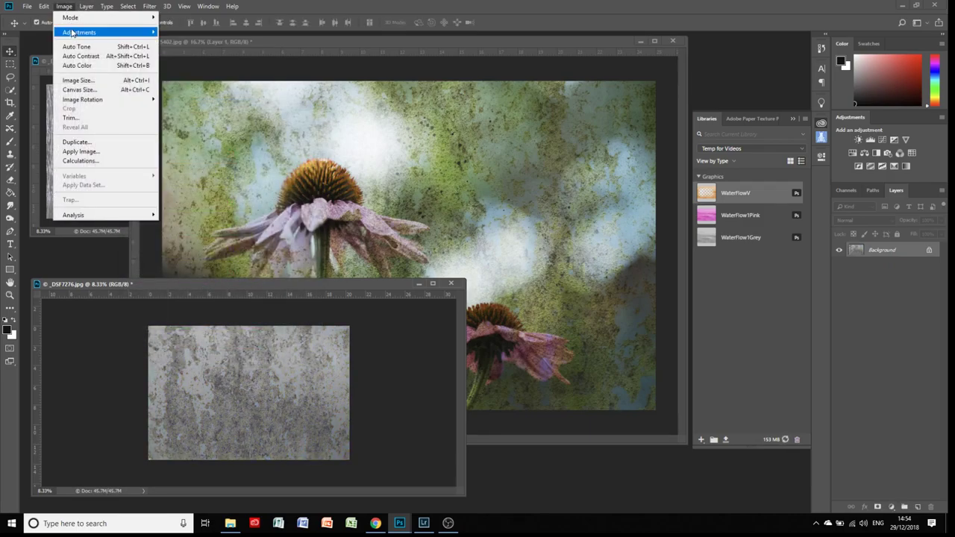
mouse_move(72, 33)
click(192, 32)
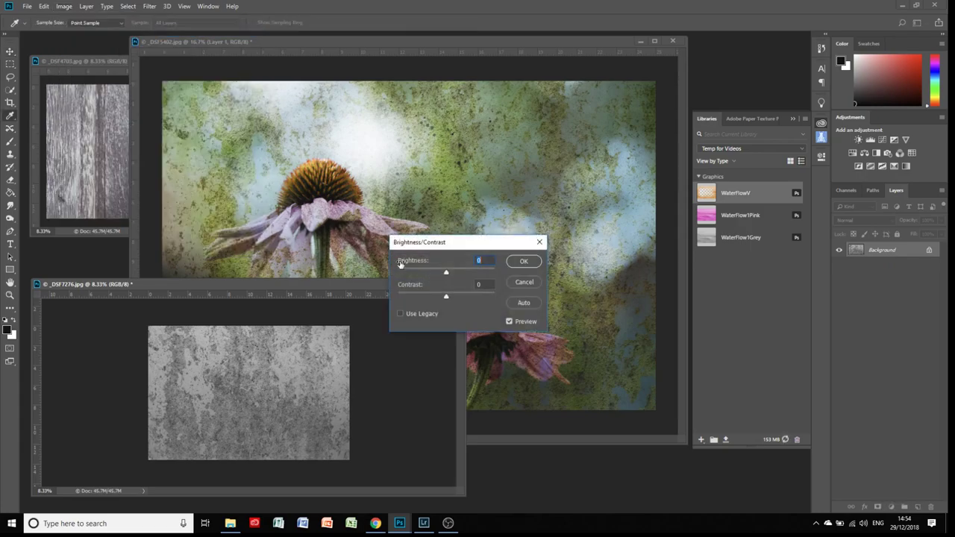
drag(449, 271, 399, 308)
click(463, 273)
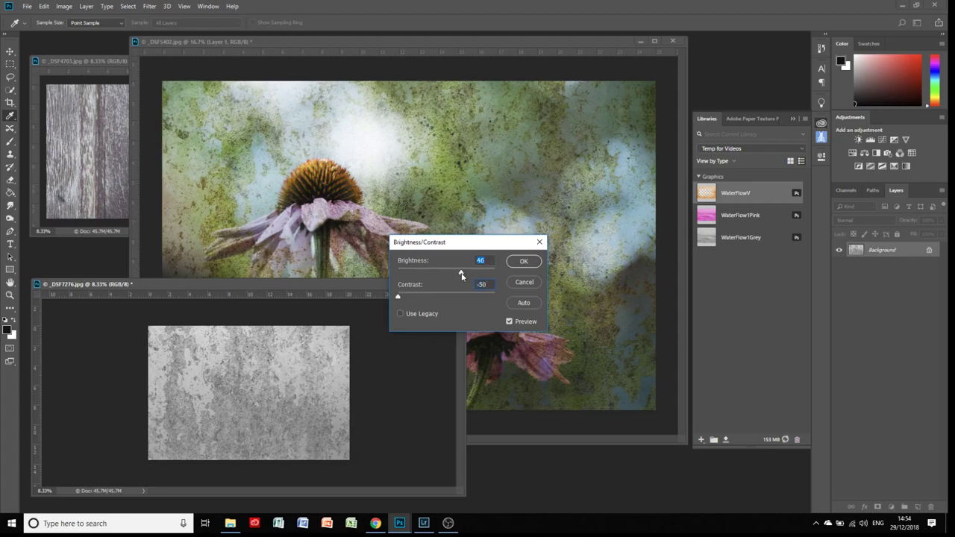
click(524, 261)
Copy the grey lichen image _DSF7276.jpg onto the flower photo as a layer and enlarge it to cover the whole image
drag(269, 381, 332, 241)
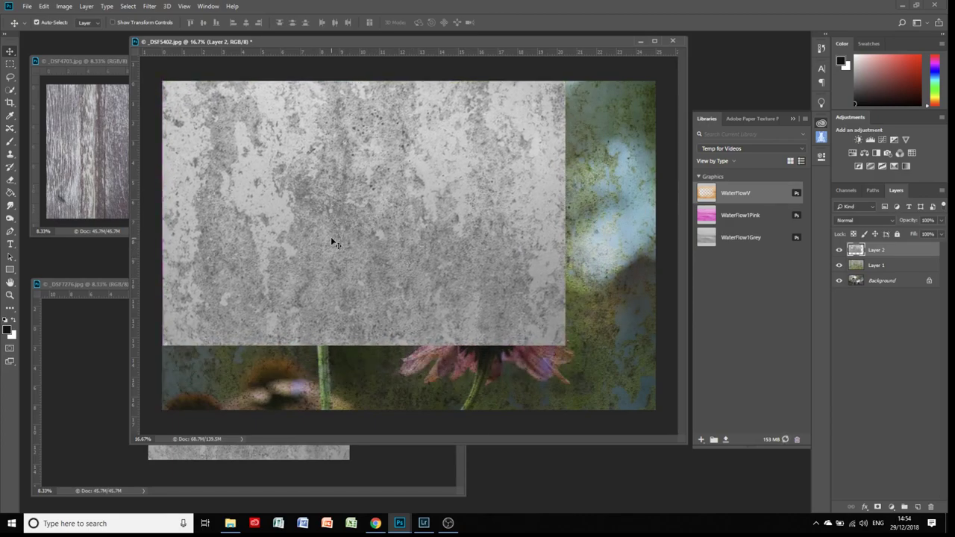
key(ctrl+t)
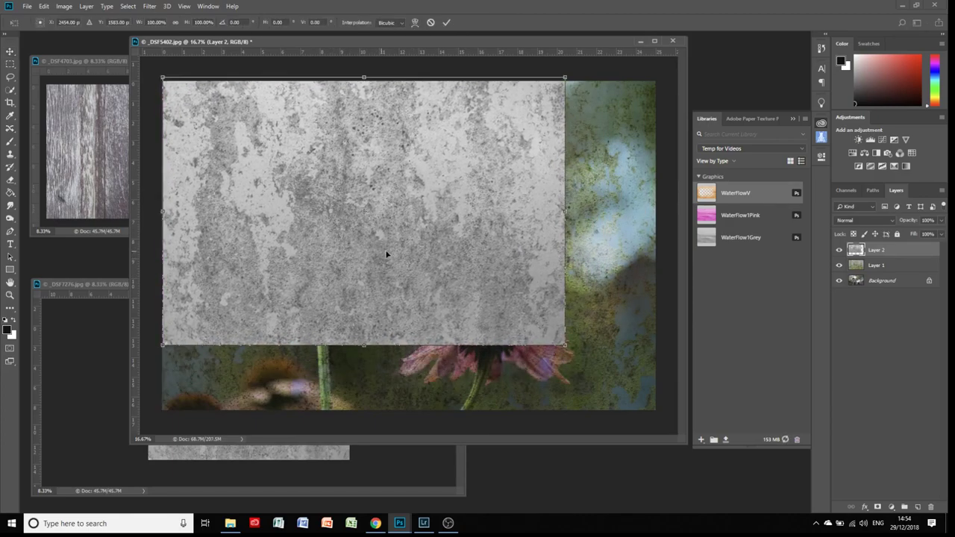
drag(565, 344, 660, 416)
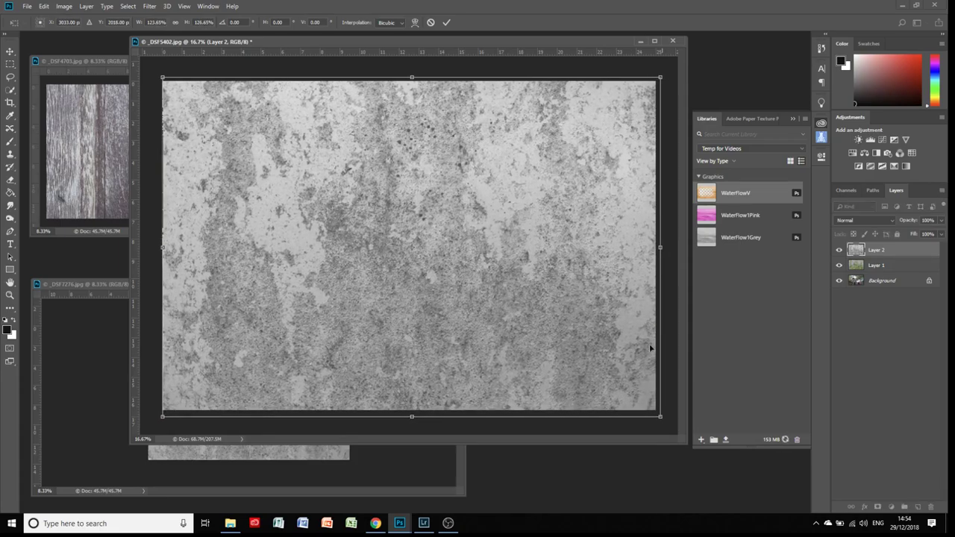
click(446, 22)
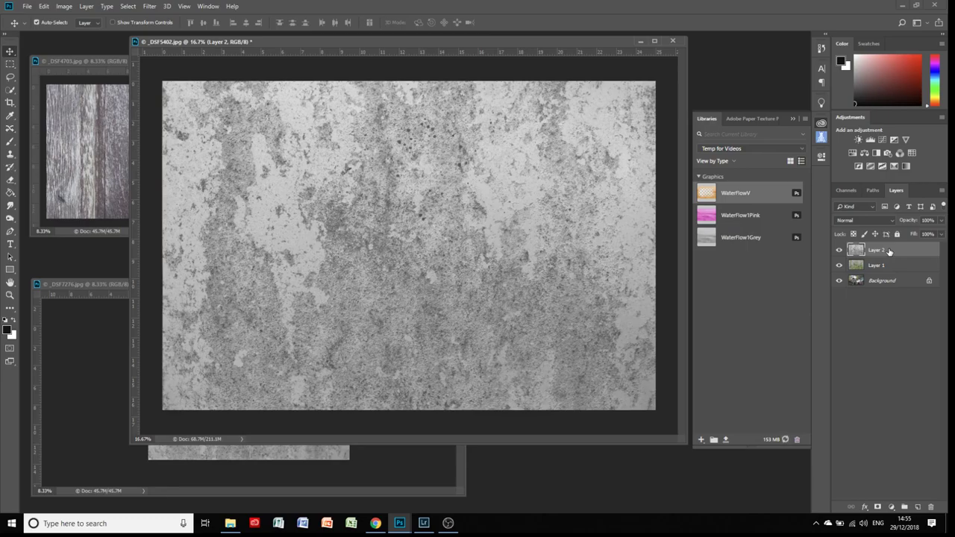
Try the Overlay blend mode on the grey lichen layer above the green lichen texture
click(860, 219)
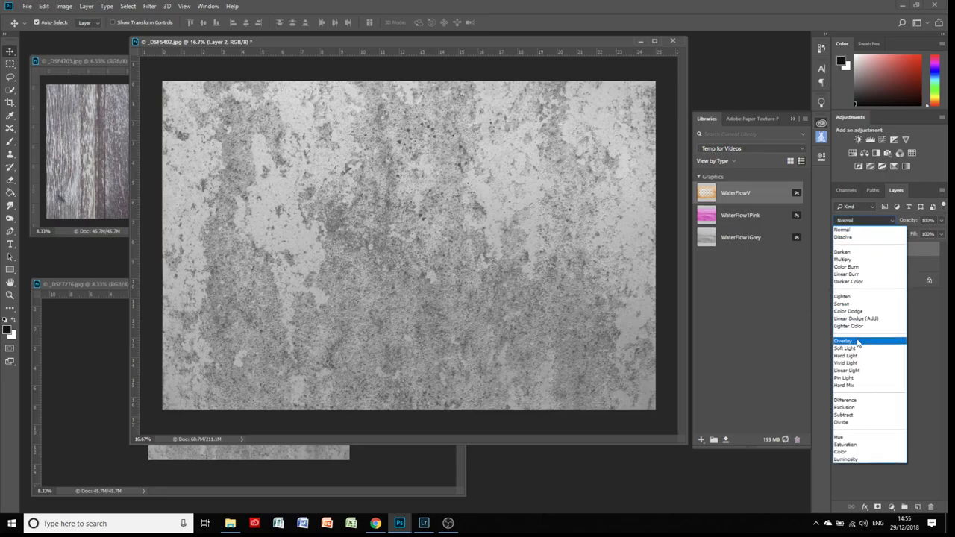
click(865, 337)
click(880, 265)
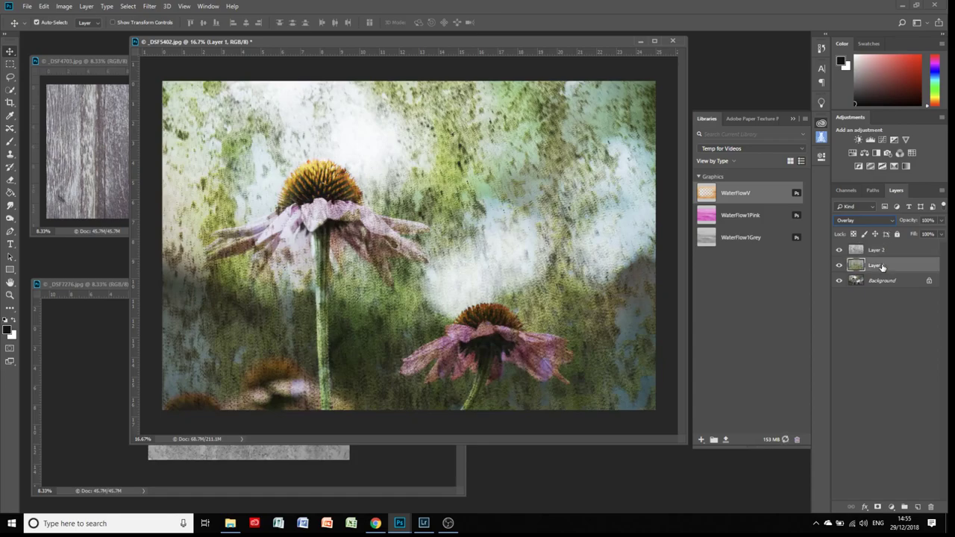
click(868, 252)
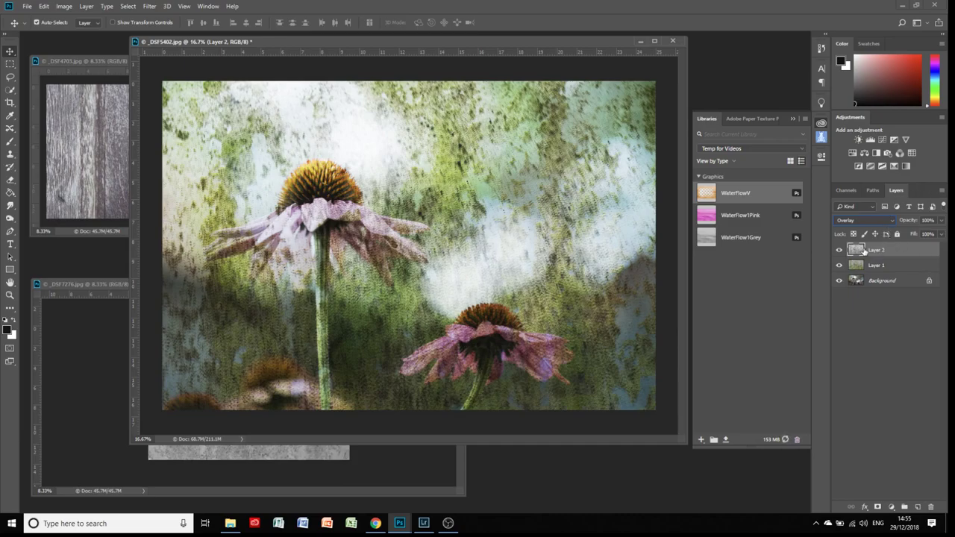
Hide the green lichen layer and set the visible grey lichen layer's blend mode to Soft Light at 100% opacity
click(837, 252)
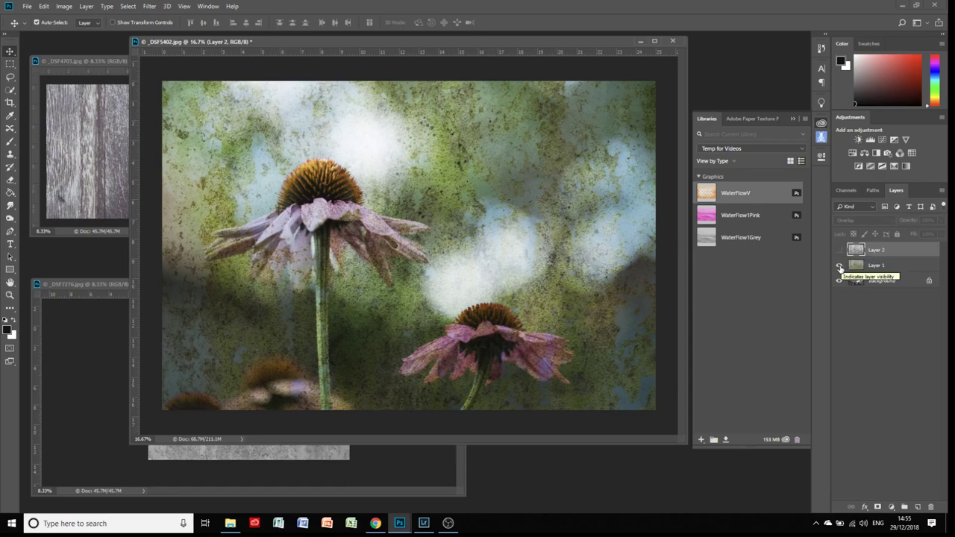
click(838, 266)
click(837, 250)
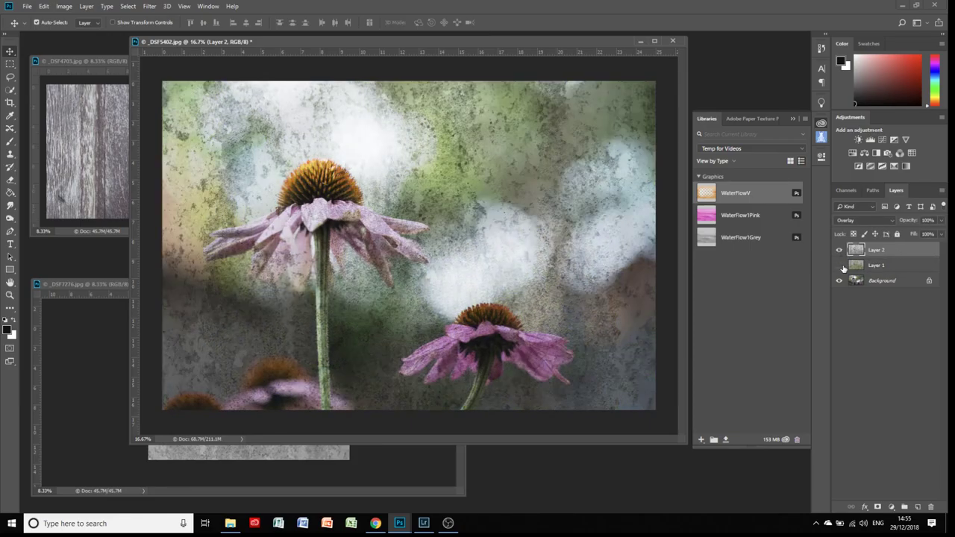
click(889, 223)
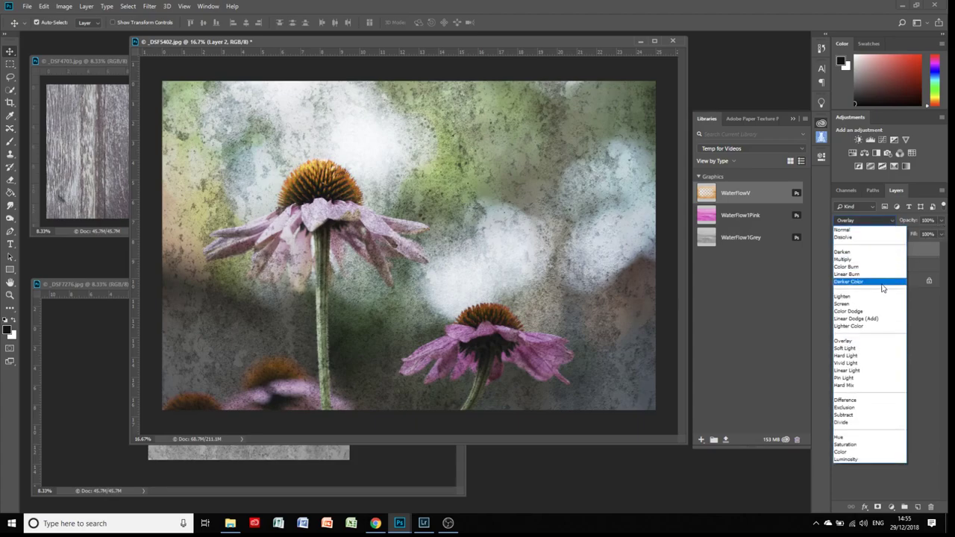
click(850, 351)
click(940, 234)
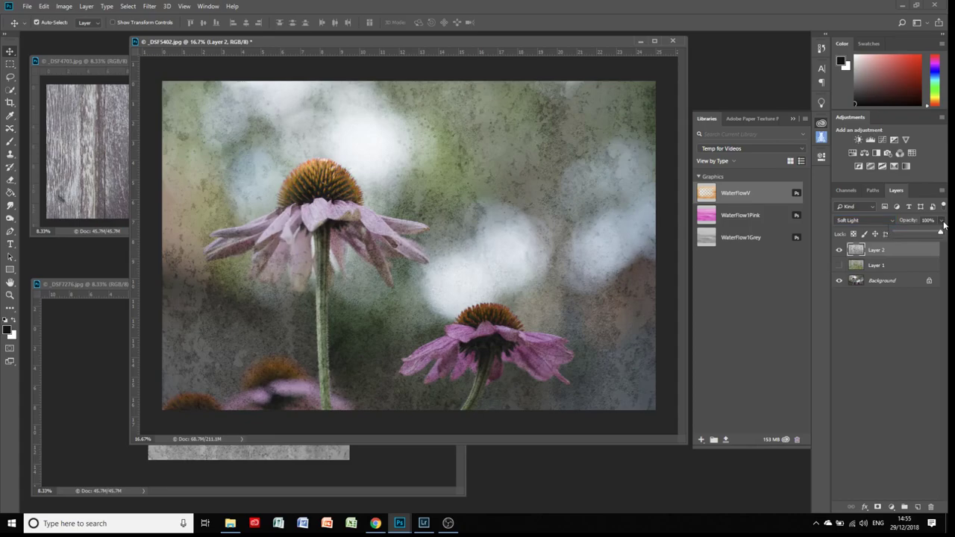
mouse_move(939, 236)
mouse_down()
mouse_move(909, 235)
mouse_move(939, 234)
mouse_up()
Show only the green lichen layer over the flower photo and set its blend mode to Soft Light
click(838, 250)
click(839, 265)
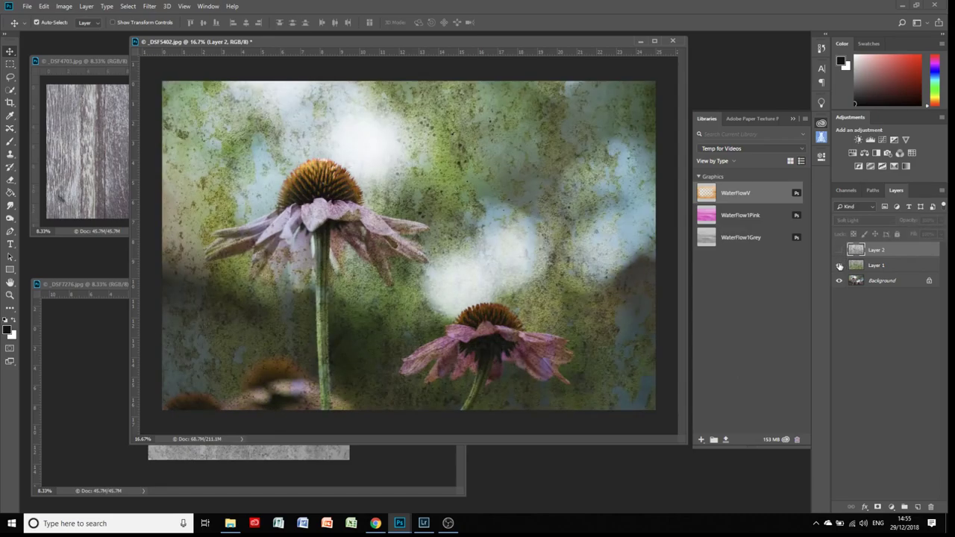
click(878, 265)
click(865, 220)
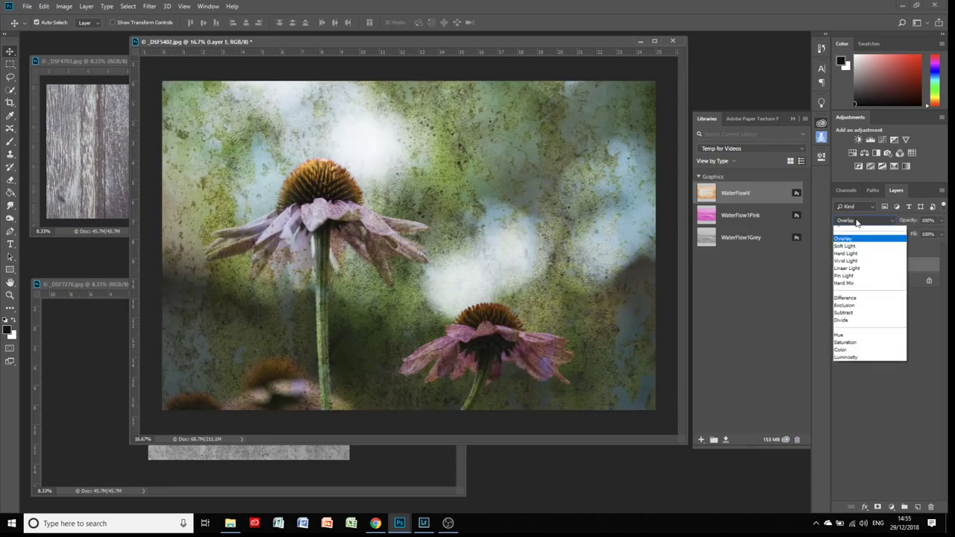
click(844, 348)
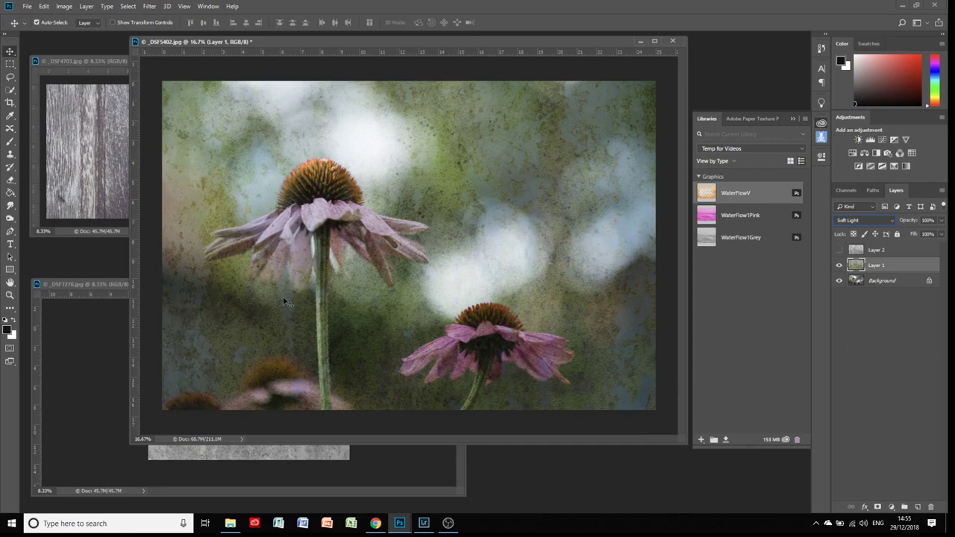
Show only the grey lichen layer over the flower and colorize it using Hue/Saturation with hue 230, saturation 13 and lightness +23
click(838, 265)
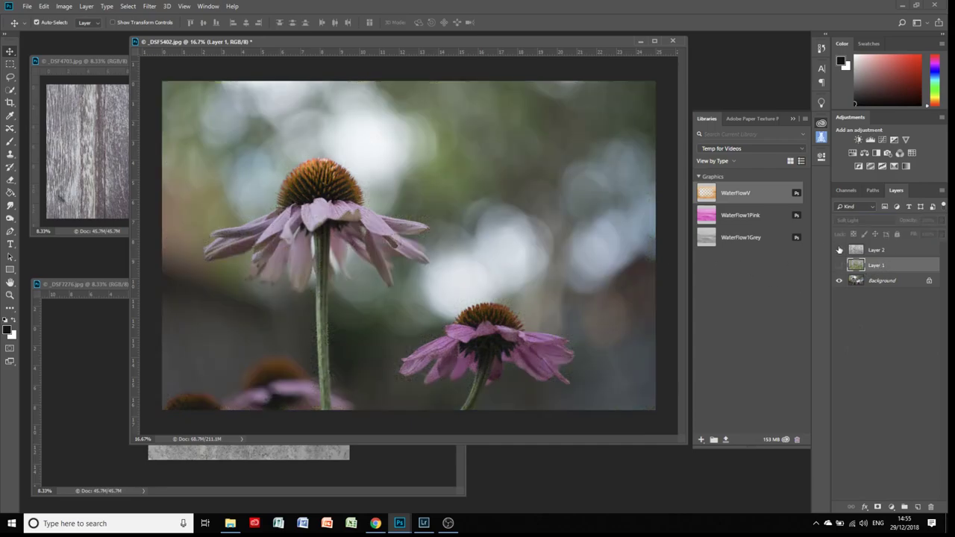
click(838, 249)
click(889, 255)
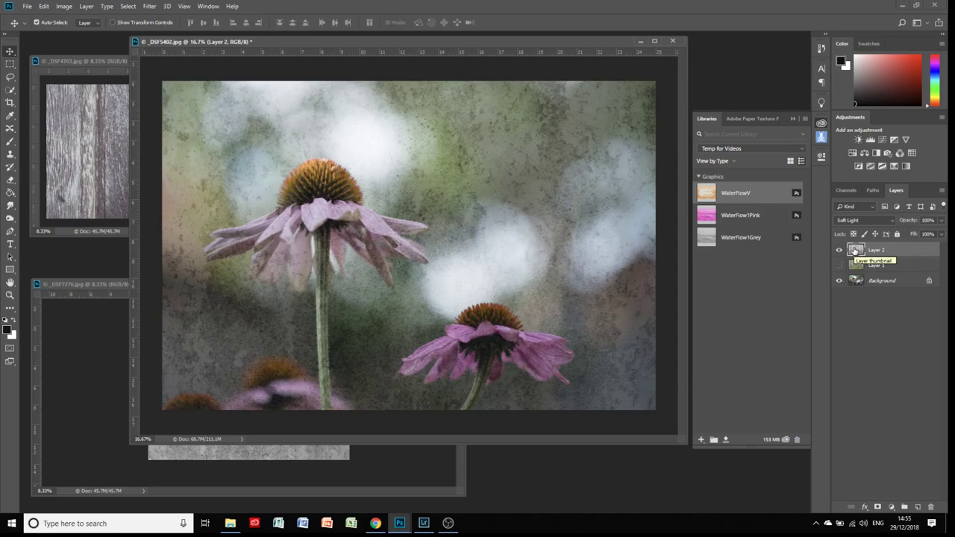
click(61, 10)
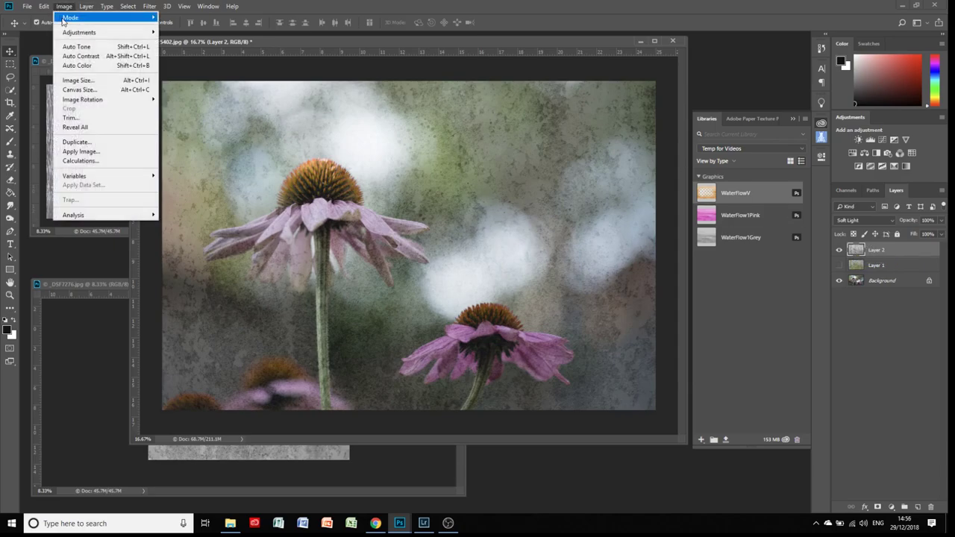
mouse_move(97, 33)
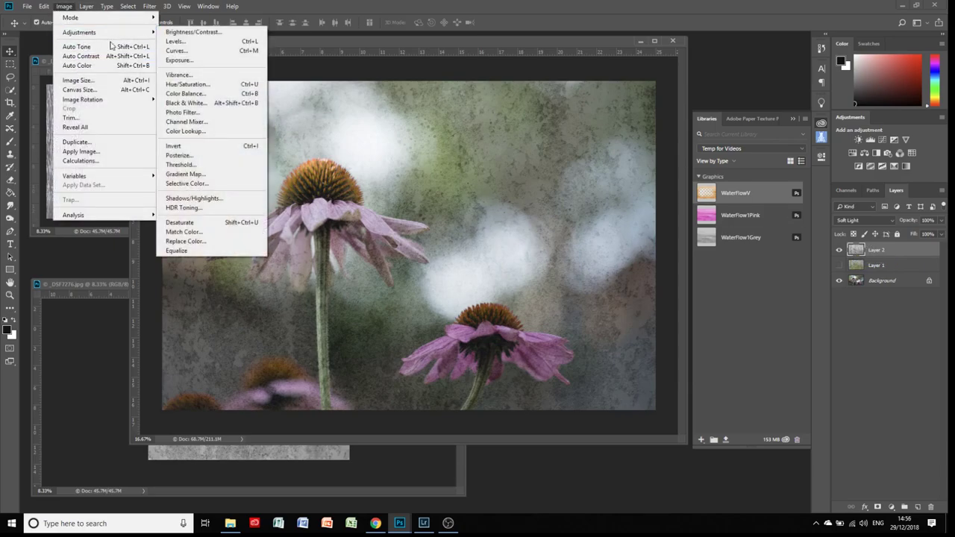
click(186, 85)
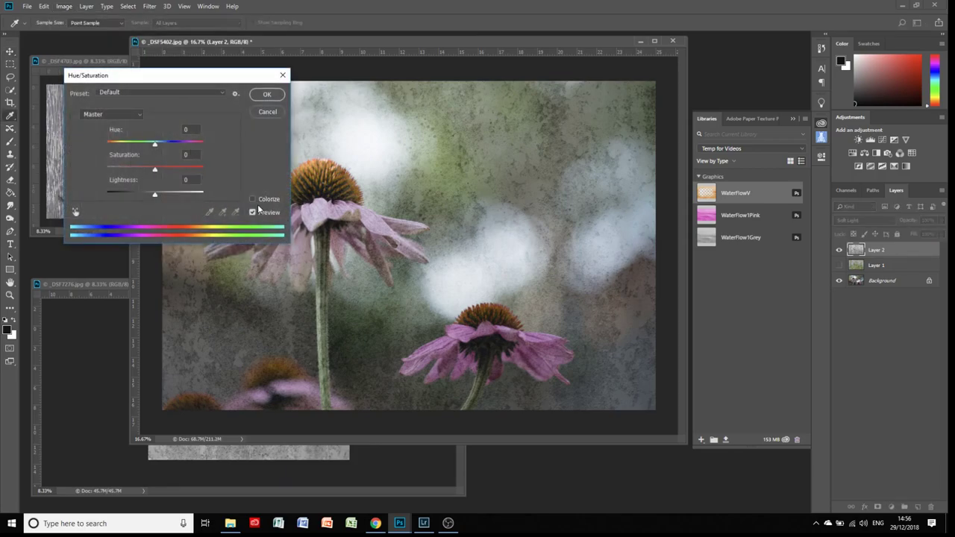
click(253, 198)
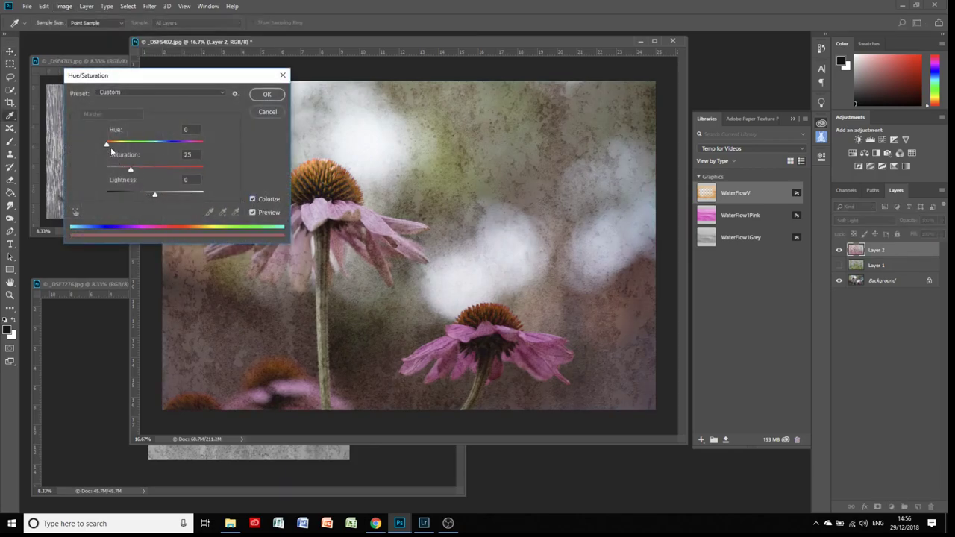
drag(106, 146, 111, 170)
mouse_move(155, 194)
mouse_down()
mouse_move(128, 194)
mouse_move(178, 193)
mouse_move(166, 195)
mouse_up()
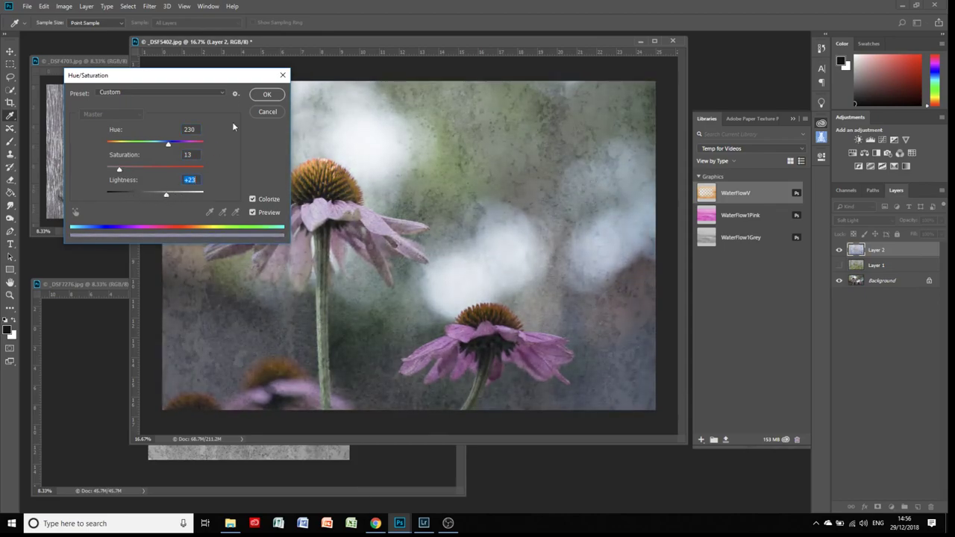
click(265, 95)
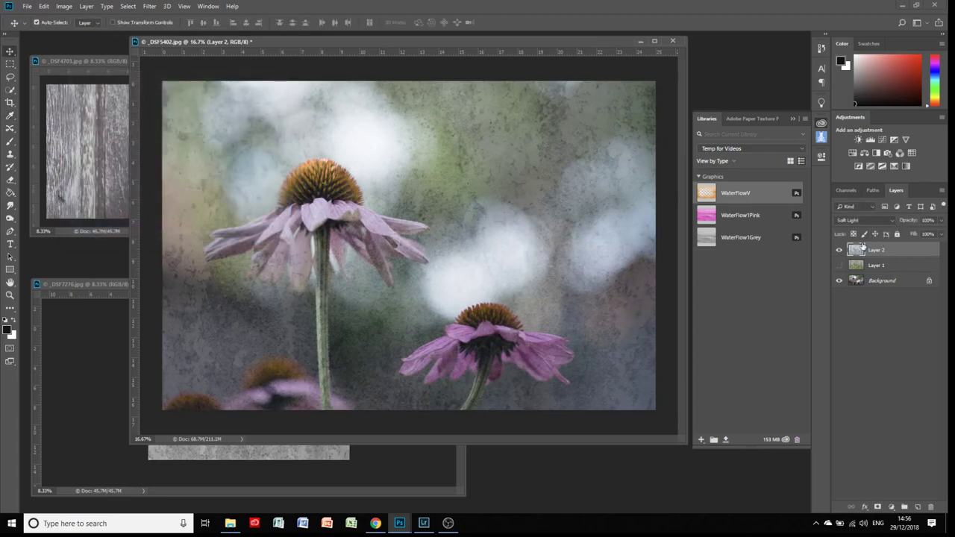
Examine the tinted lichen texture without the flower background, and view it over the flower together with the green lichen layer
click(840, 282)
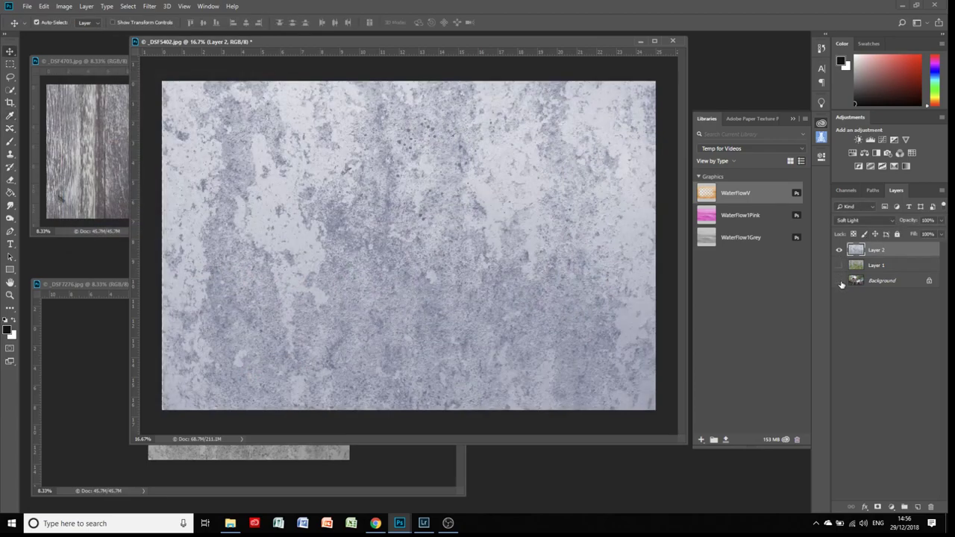
click(839, 280)
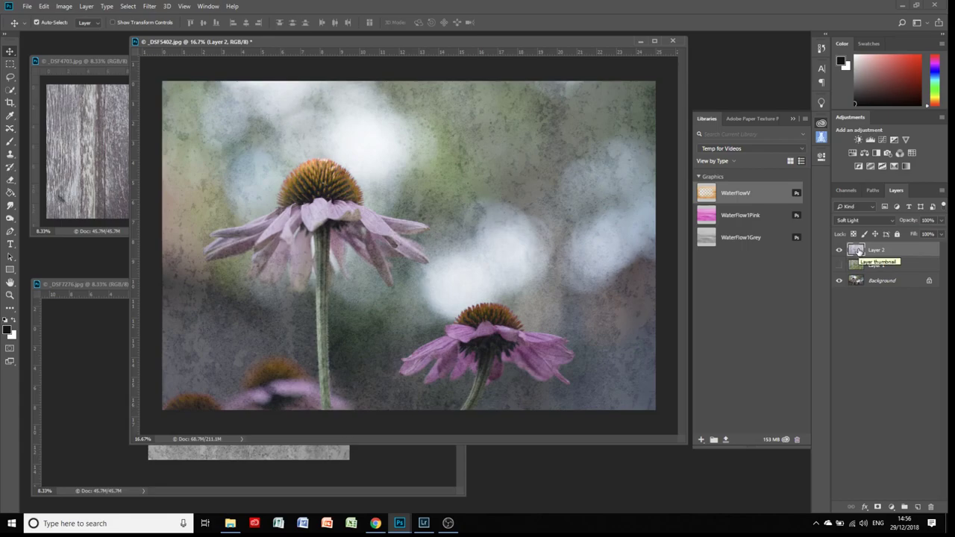
click(838, 265)
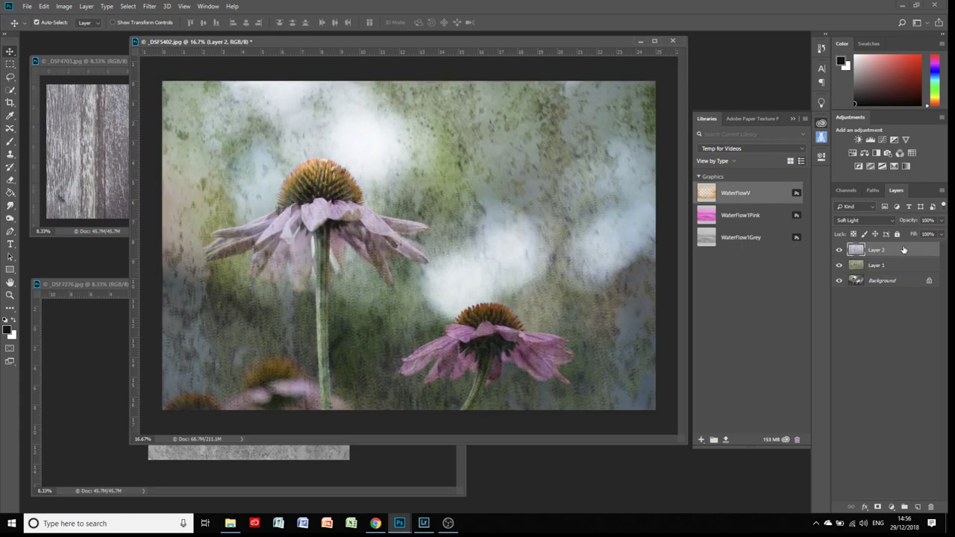
Delete both lichen texture layers from the flower photo
click(930, 508)
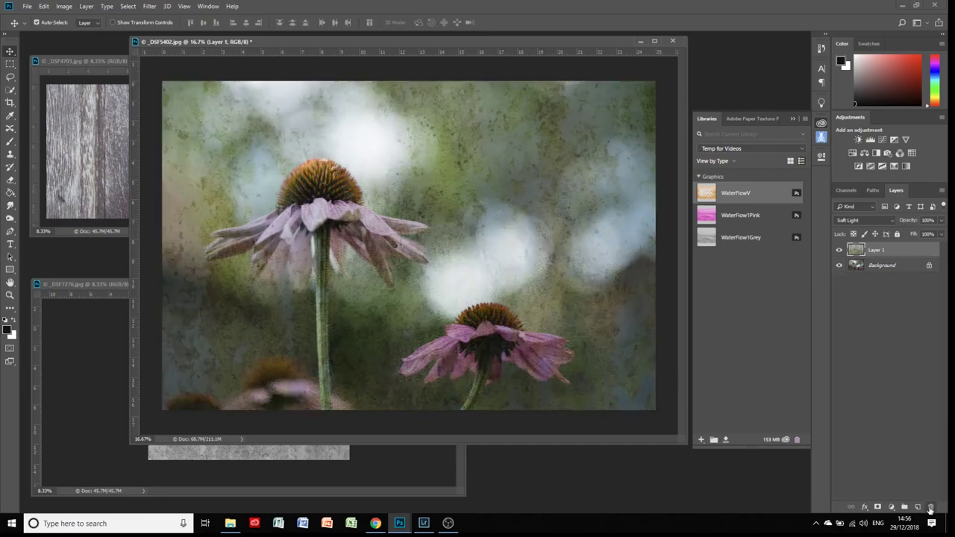
click(930, 508)
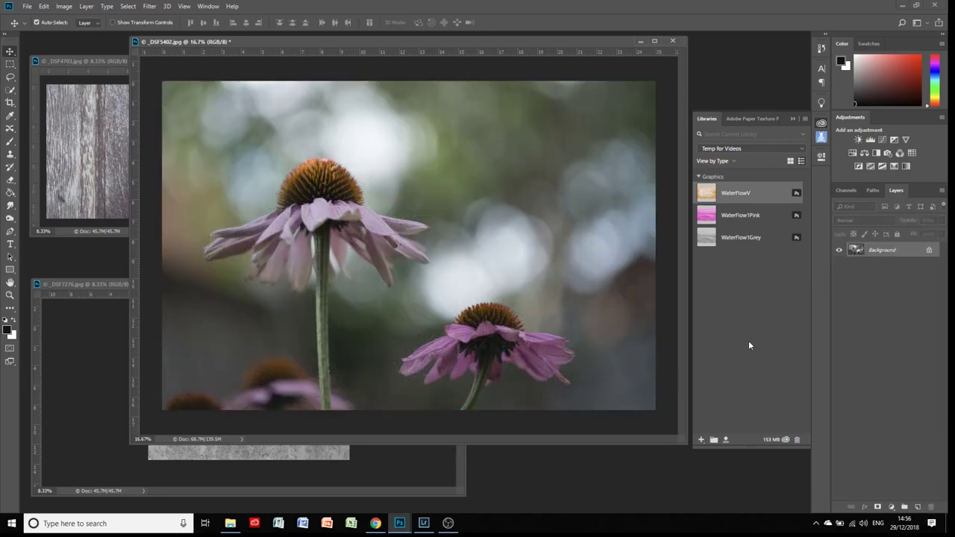
Enlarge the window of the wood image _DSF4703.jpg and close the lichen image _DSF7276.jpg
click(90, 172)
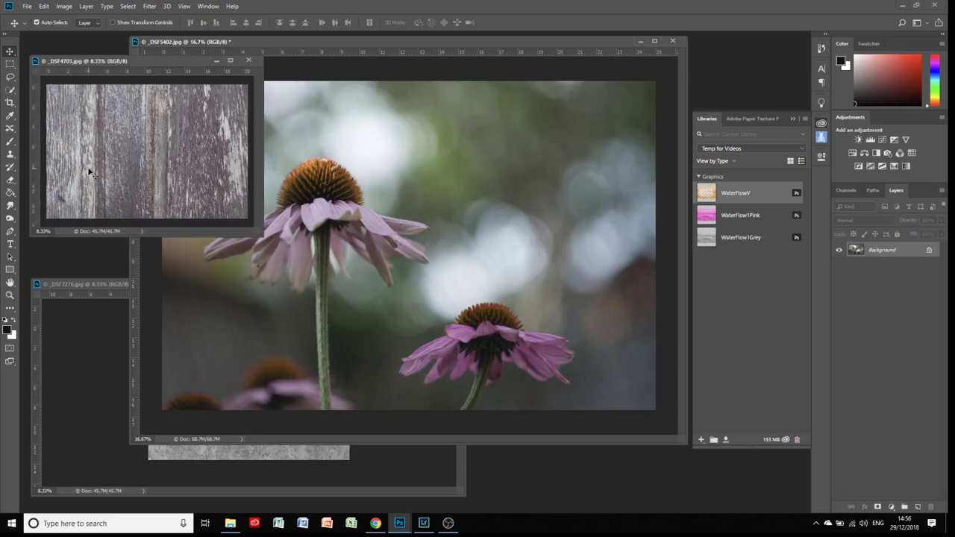
drag(264, 237, 511, 399)
click(402, 474)
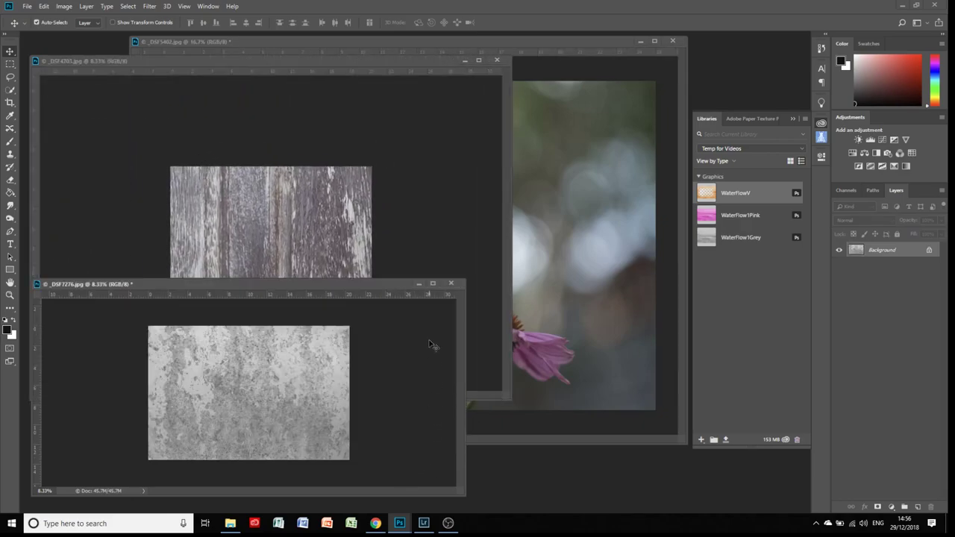
click(456, 285)
click(445, 203)
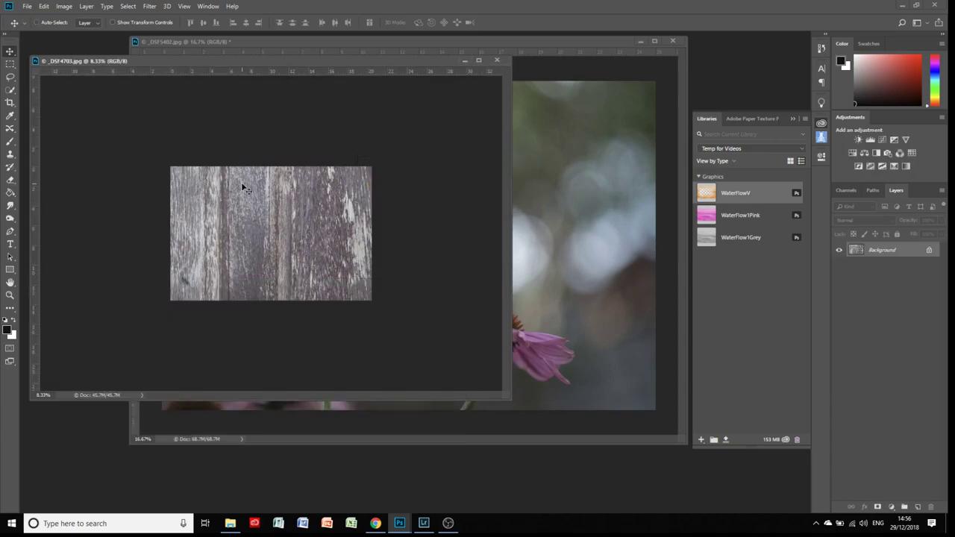
Convert the wood image _DSF4703.jpg to greyscale with a Black & White adjustment
key(ctrl+plus)
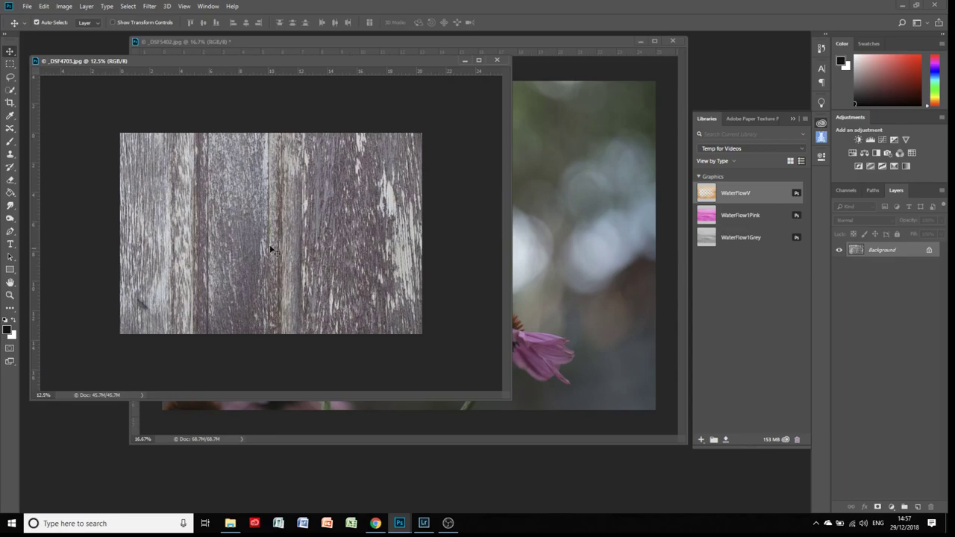
click(72, 8)
mouse_move(62, 35)
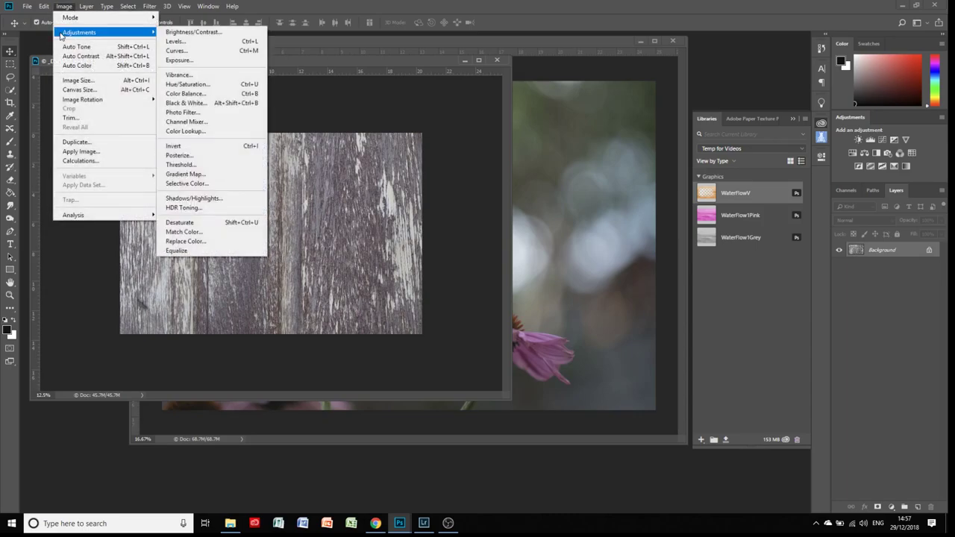
click(184, 103)
click(297, 133)
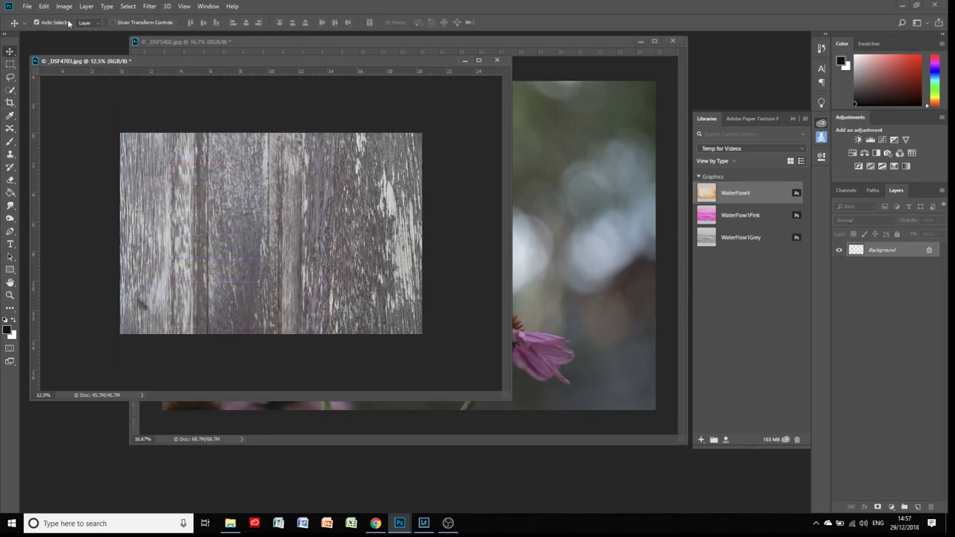
Apply a Brightness/Contrast adjustment to the wood image with brightness 49 and contrast about -44
click(64, 6)
mouse_move(77, 36)
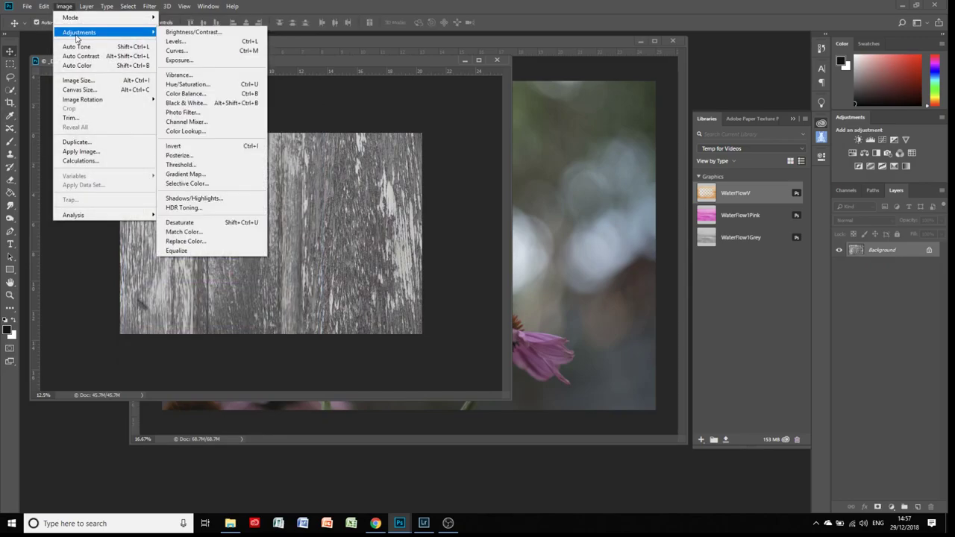
click(185, 33)
drag(446, 273, 403, 297)
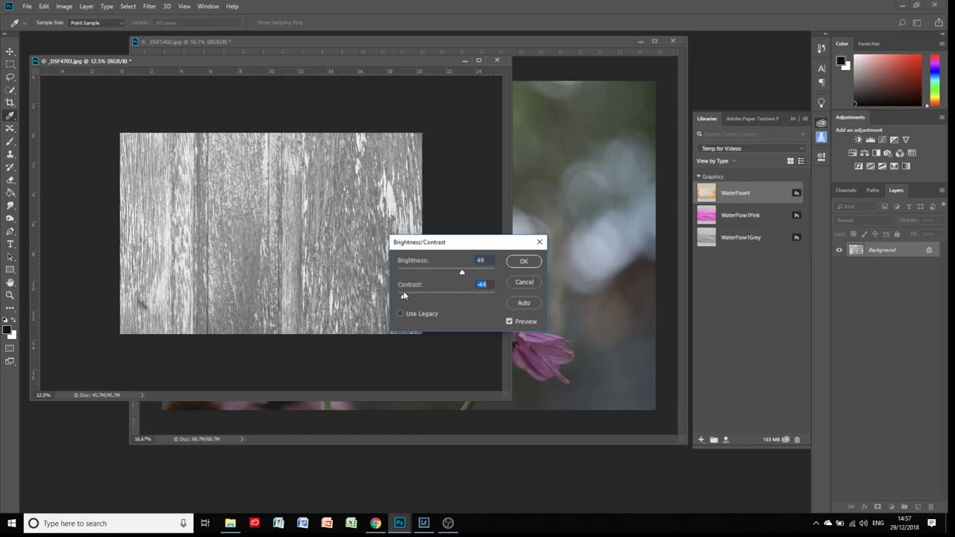
click(523, 261)
Copy the grey wood texture into the flower photo _DSF5402.jpg as a new layer and enlarge it to cover the whole canvas
key(v)
drag(210, 263, 276, 233)
key(ctrl+t)
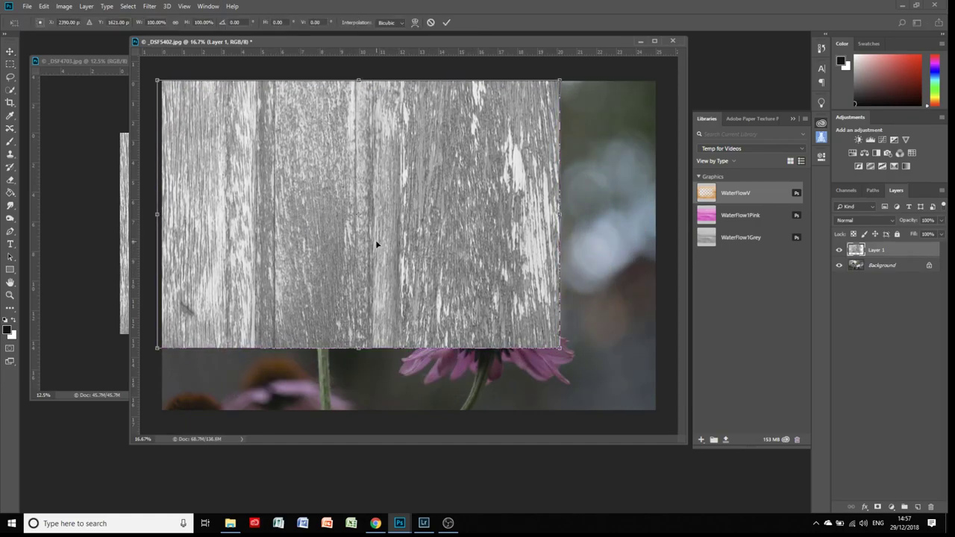
drag(559, 347, 656, 416)
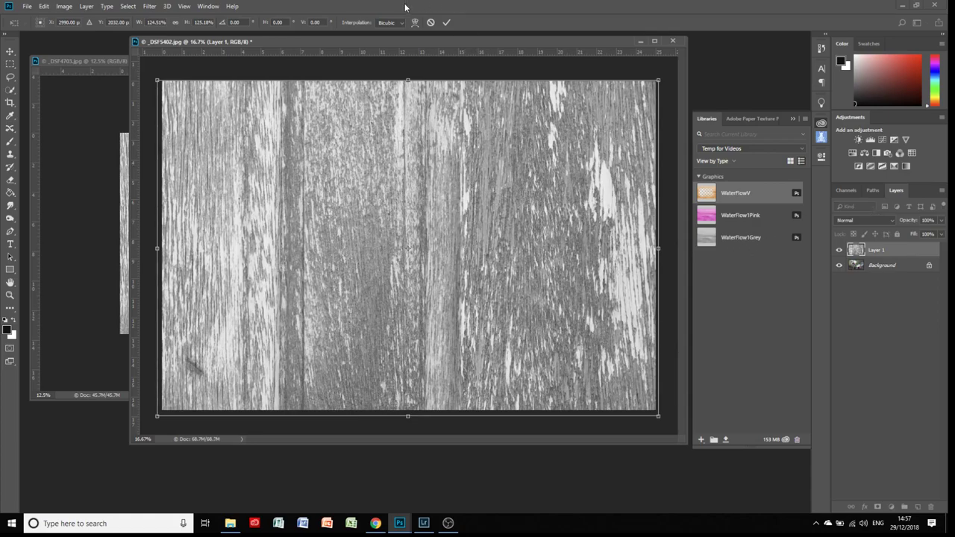
click(446, 23)
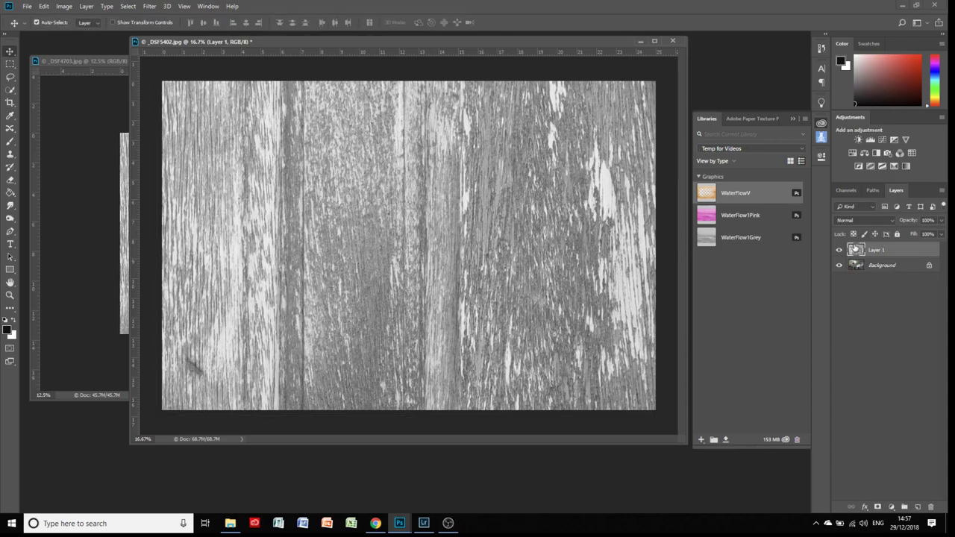
Try the Overlay blend mode on the wood layer over the flower, and settle on Soft Light
click(854, 220)
click(858, 342)
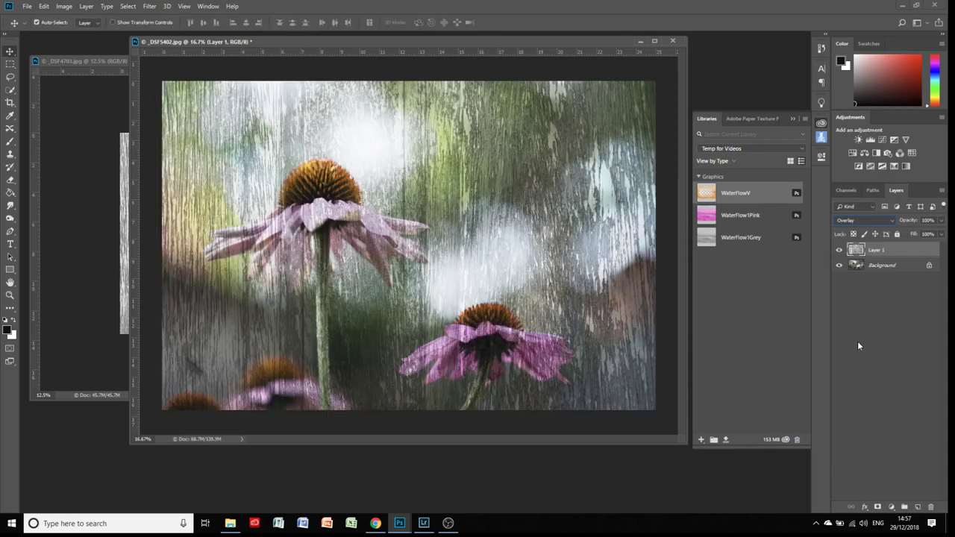
click(864, 221)
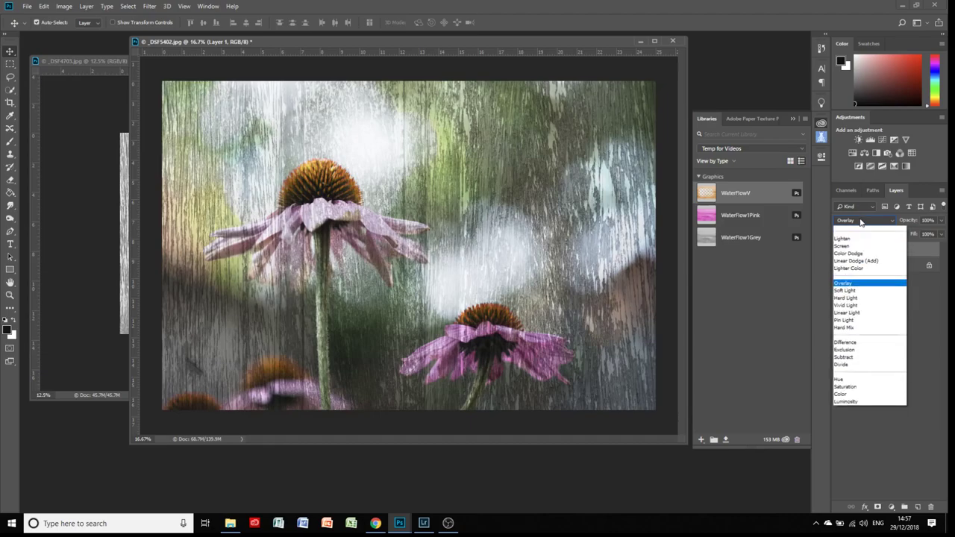
click(867, 349)
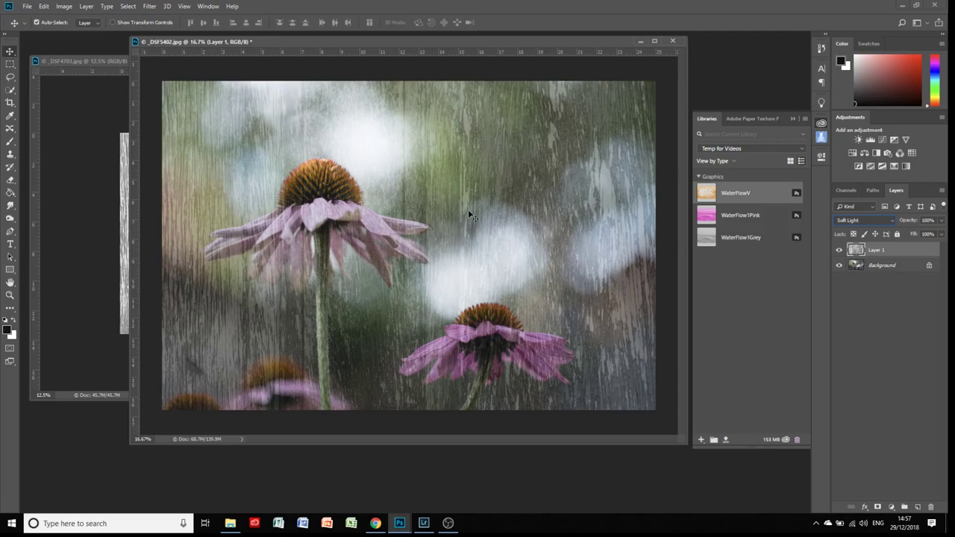
Try a lower opacity on the wood layer and bring it back to 100%
click(940, 220)
drag(940, 234, 922, 234)
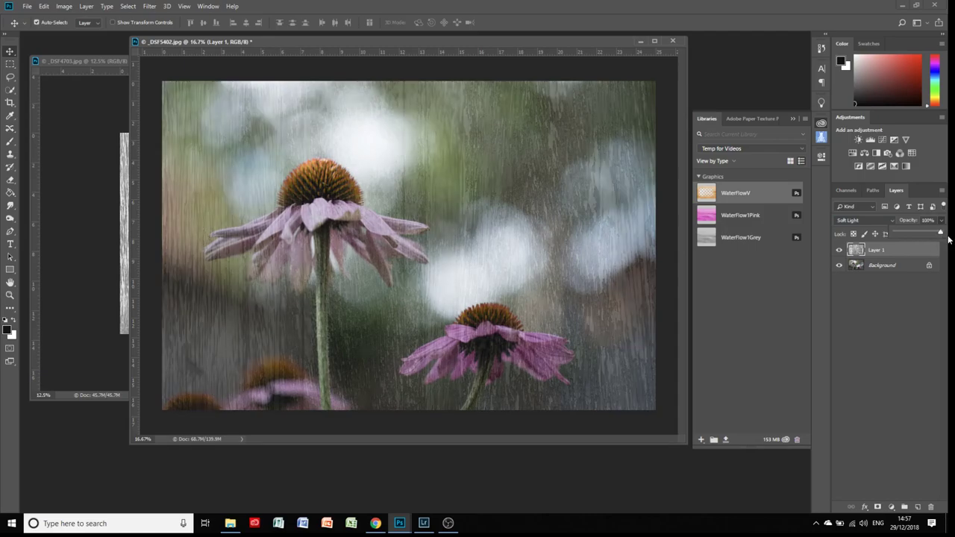
drag(919, 236, 947, 236)
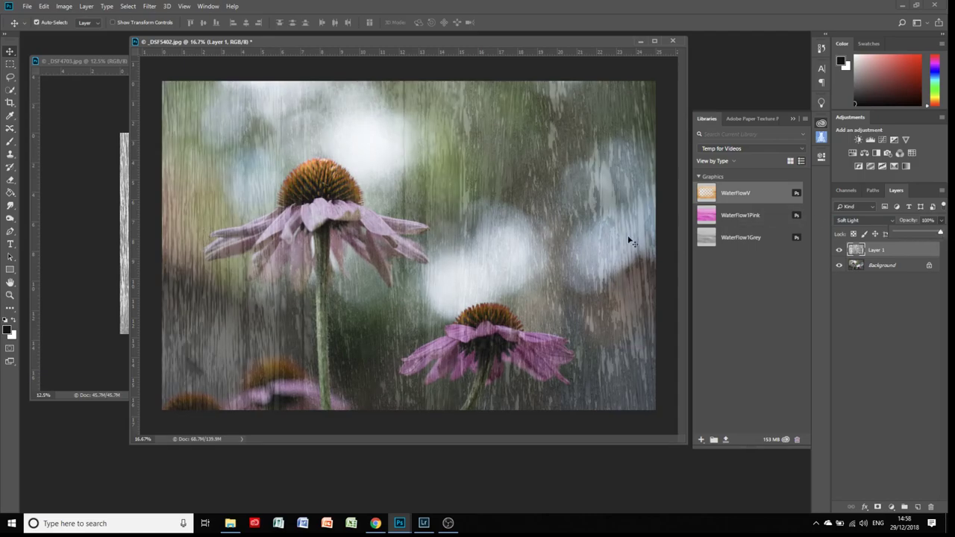
Darken the borders of the wood image _DSF4703.jpg all round with the Burn tool at 100% exposure on the midtones
click(125, 258)
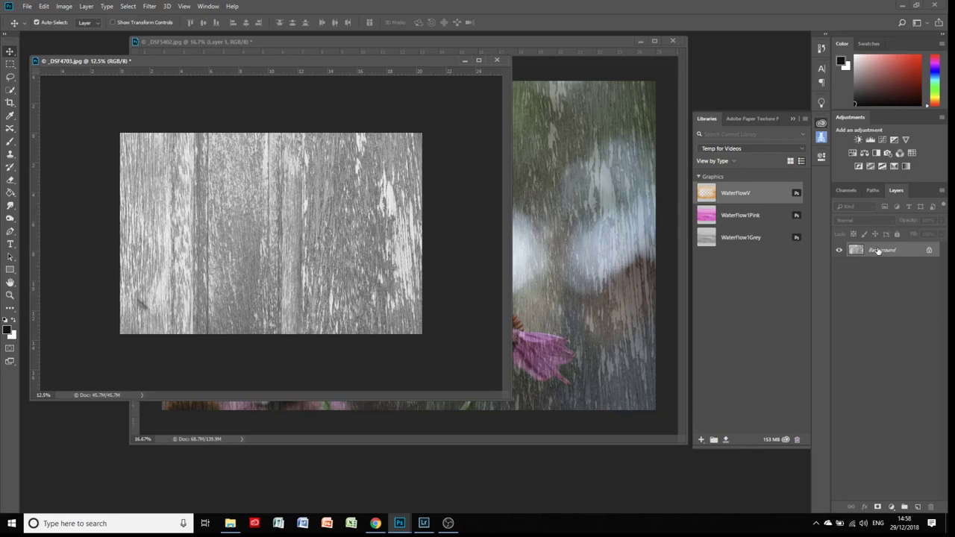
click(10, 217)
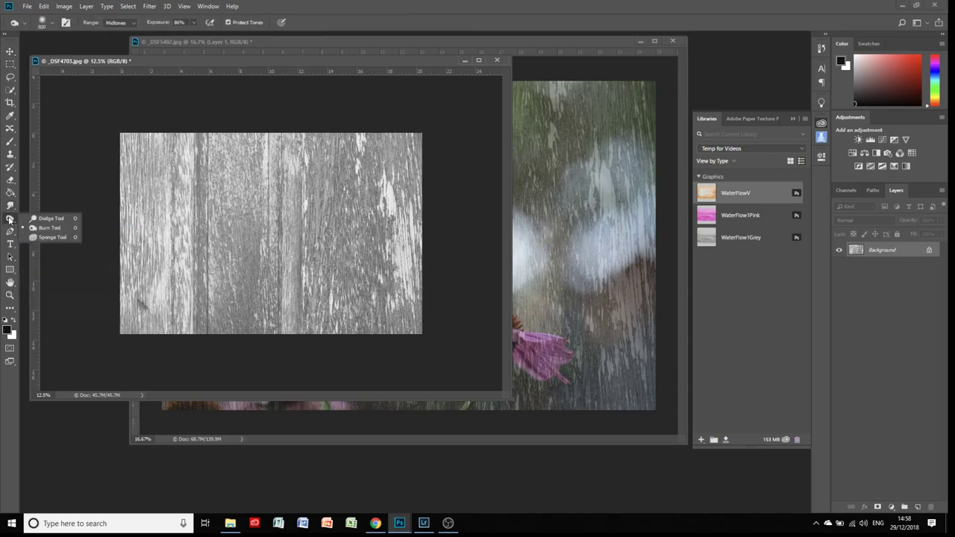
click(49, 227)
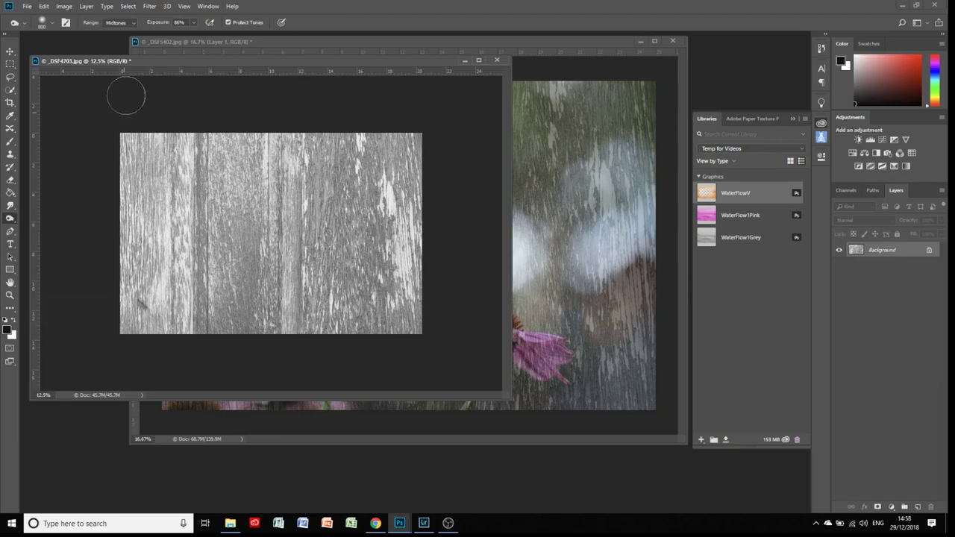
click(193, 23)
drag(193, 35, 214, 36)
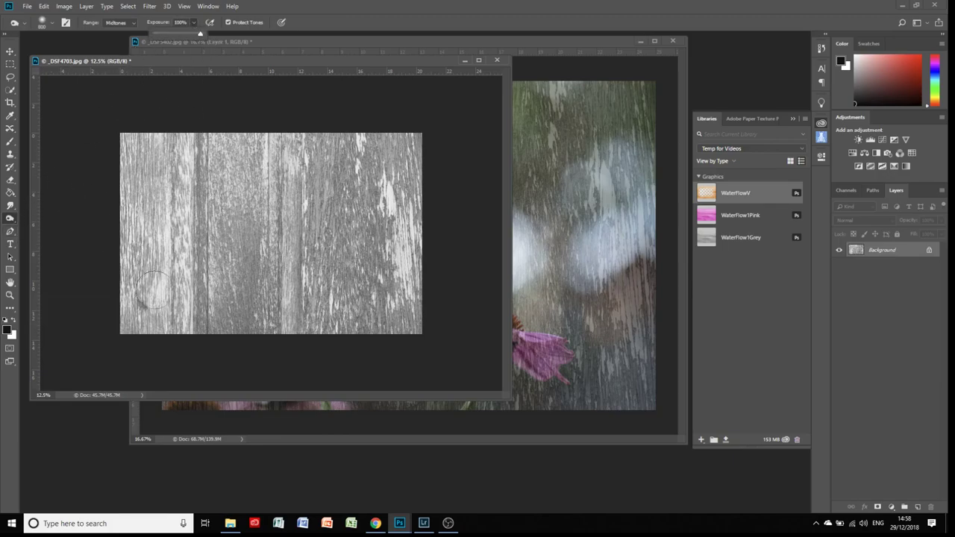
mouse_move(126, 304)
mouse_down()
mouse_move(124, 282)
mouse_move(128, 310)
mouse_move(178, 319)
mouse_move(139, 293)
mouse_move(134, 191)
mouse_move(118, 160)
mouse_move(149, 141)
mouse_up()
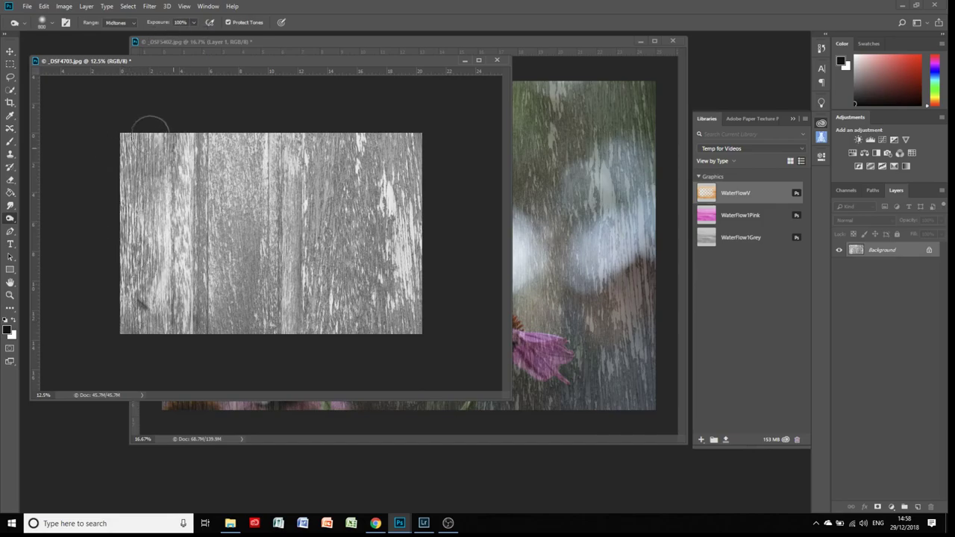
mouse_move(172, 330)
mouse_down()
mouse_move(389, 339)
mouse_move(422, 303)
mouse_move(433, 265)
mouse_move(414, 256)
mouse_move(424, 147)
mouse_move(403, 135)
mouse_move(128, 139)
mouse_move(111, 320)
mouse_move(129, 331)
mouse_move(109, 309)
mouse_move(163, 328)
mouse_move(130, 278)
mouse_move(157, 295)
mouse_move(137, 298)
mouse_move(332, 285)
mouse_move(347, 332)
mouse_move(399, 321)
mouse_move(414, 291)
mouse_move(406, 324)
mouse_move(433, 290)
mouse_move(416, 152)
mouse_move(391, 119)
mouse_move(387, 141)
mouse_move(420, 166)
mouse_move(375, 129)
mouse_move(243, 117)
mouse_move(139, 131)
mouse_move(101, 169)
mouse_move(120, 319)
mouse_move(109, 313)
mouse_move(123, 307)
mouse_move(307, 344)
mouse_move(203, 326)
mouse_move(380, 338)
mouse_move(395, 330)
mouse_move(413, 306)
mouse_move(433, 152)
mouse_move(340, 132)
mouse_move(93, 140)
mouse_move(127, 147)
mouse_move(123, 285)
mouse_move(135, 306)
mouse_move(423, 310)
mouse_move(407, 319)
mouse_move(430, 262)
mouse_move(440, 149)
mouse_up()
mouse_move(70, 305)
mouse_down()
mouse_move(141, 325)
mouse_move(117, 246)
mouse_move(137, 140)
mouse_move(403, 96)
mouse_move(376, 119)
mouse_move(406, 156)
mouse_move(417, 202)
mouse_move(423, 269)
mouse_move(403, 313)
mouse_move(387, 325)
mouse_move(298, 328)
mouse_move(153, 376)
mouse_move(186, 345)
mouse_up()
mouse_move(201, 77)
mouse_down()
mouse_move(264, 119)
mouse_move(342, 148)
mouse_up()
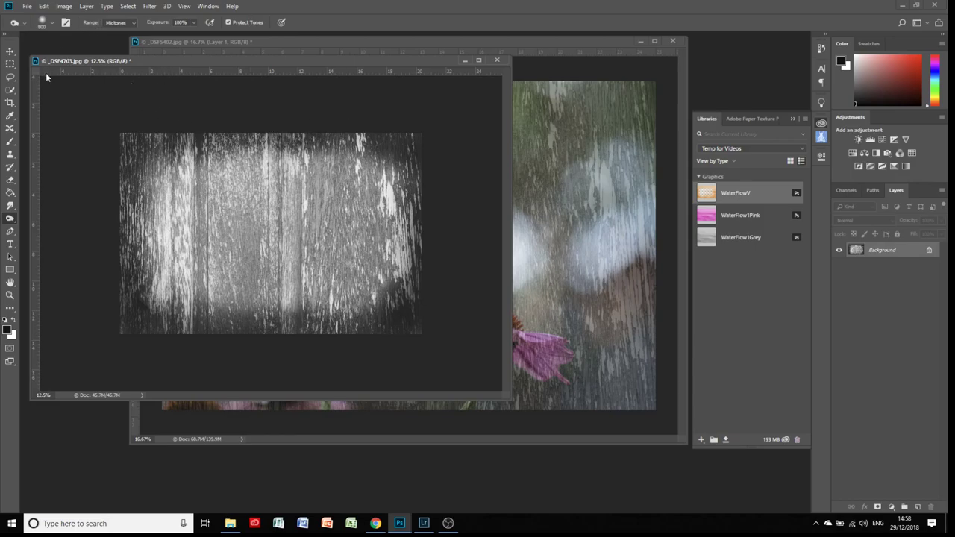
Save the burned wood texture as a graphic in the Temp for Videos library and minimise the wood image window
click(9, 51)
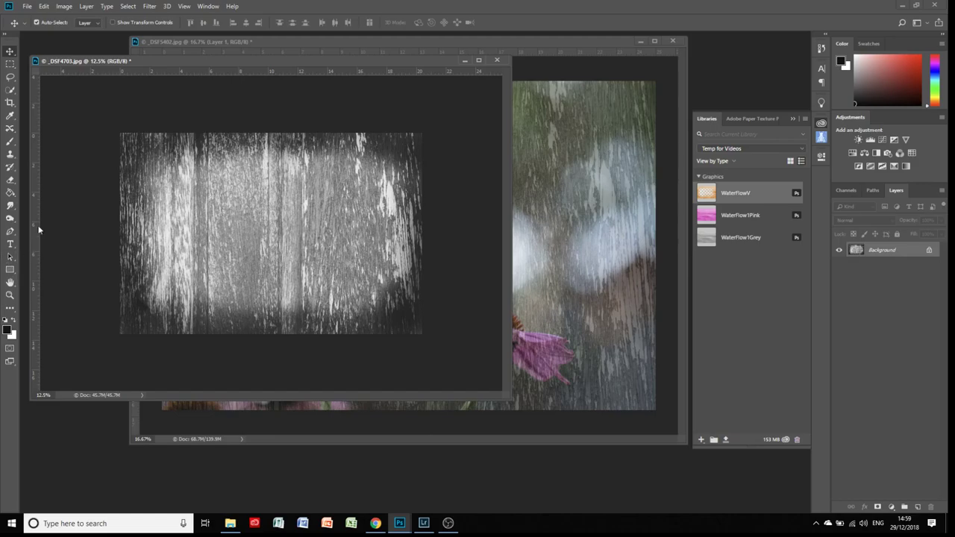
drag(219, 220, 715, 267)
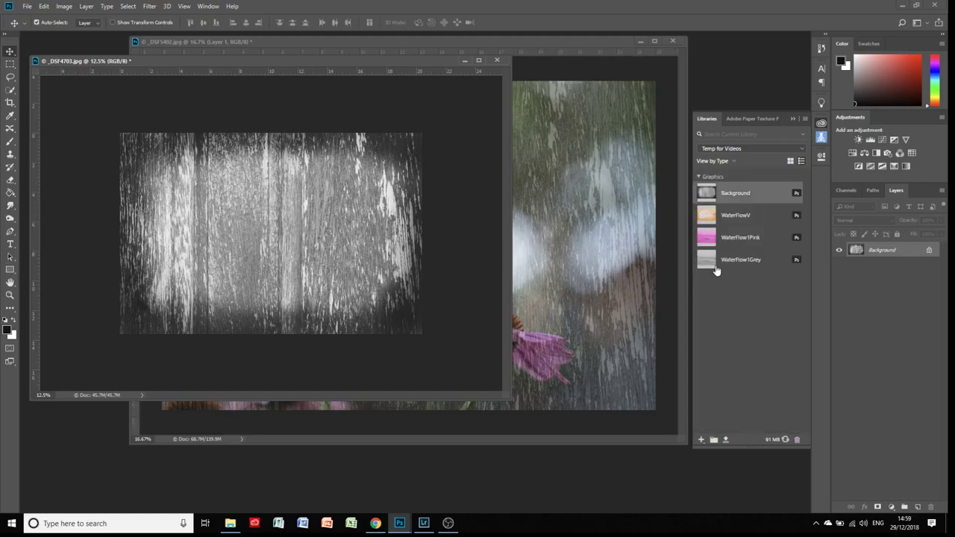
click(464, 61)
Place the burned wood graphic from the library over the flower photo and scale it to cover the whole canvas
drag(344, 242, 383, 216)
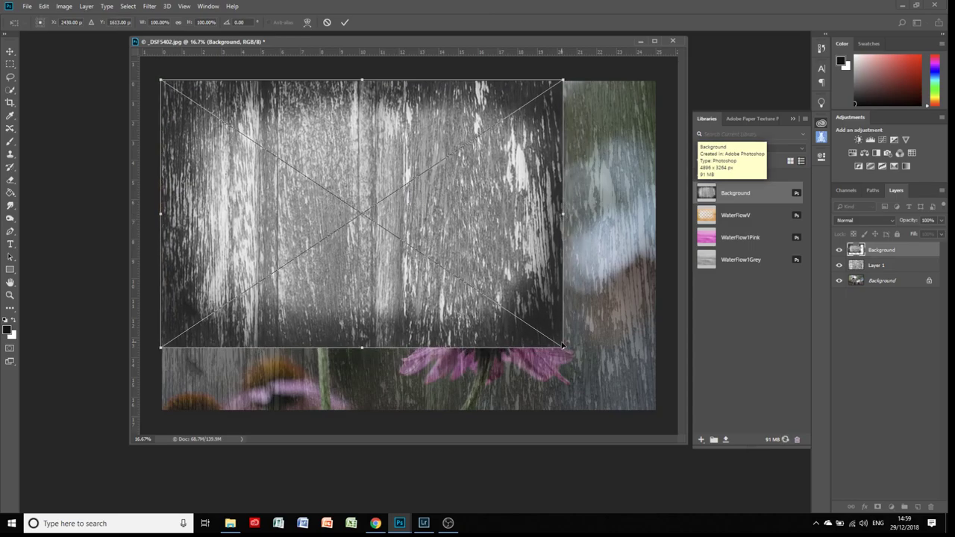
drag(562, 346, 664, 414)
click(345, 21)
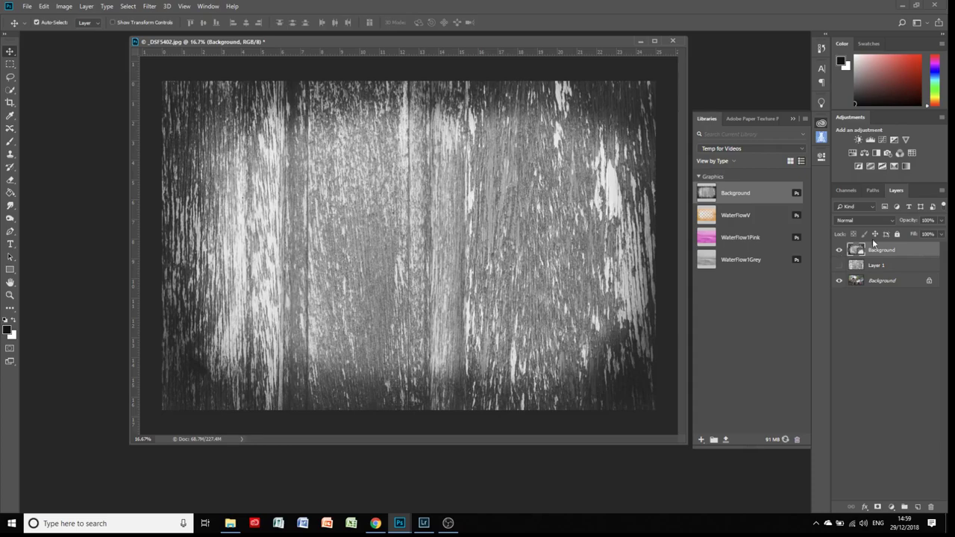
With Layer 1 hidden, try Overlay on the burned wood layer and settle on the Soft Light blend mode
click(850, 222)
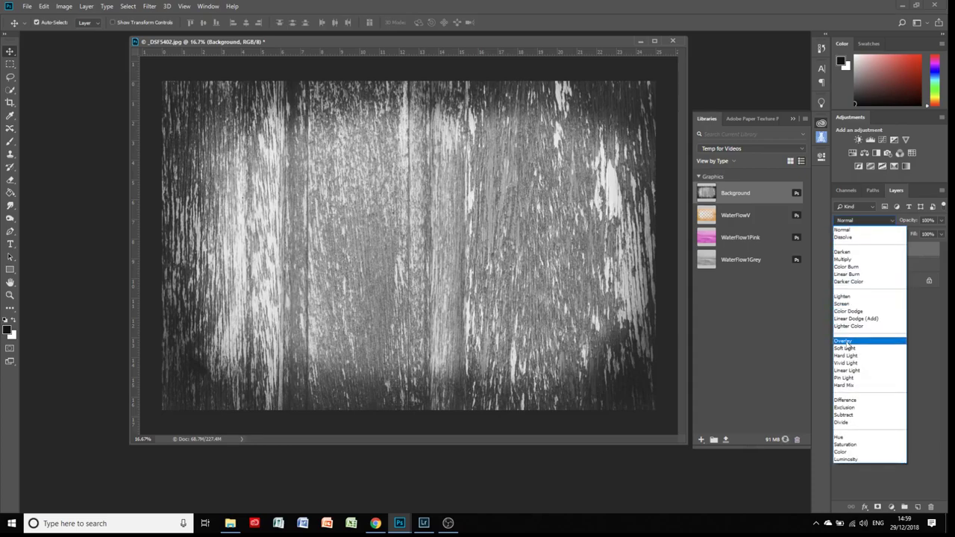
click(846, 344)
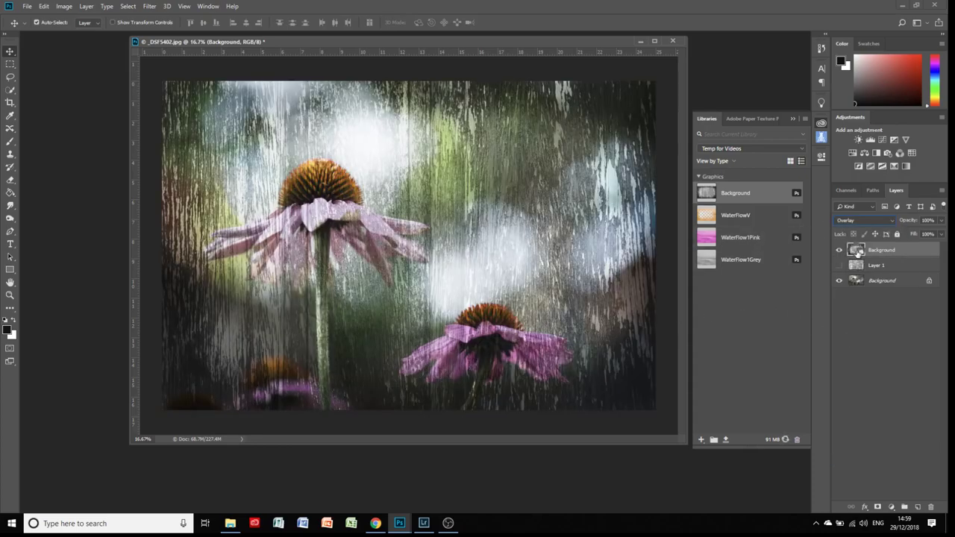
click(854, 220)
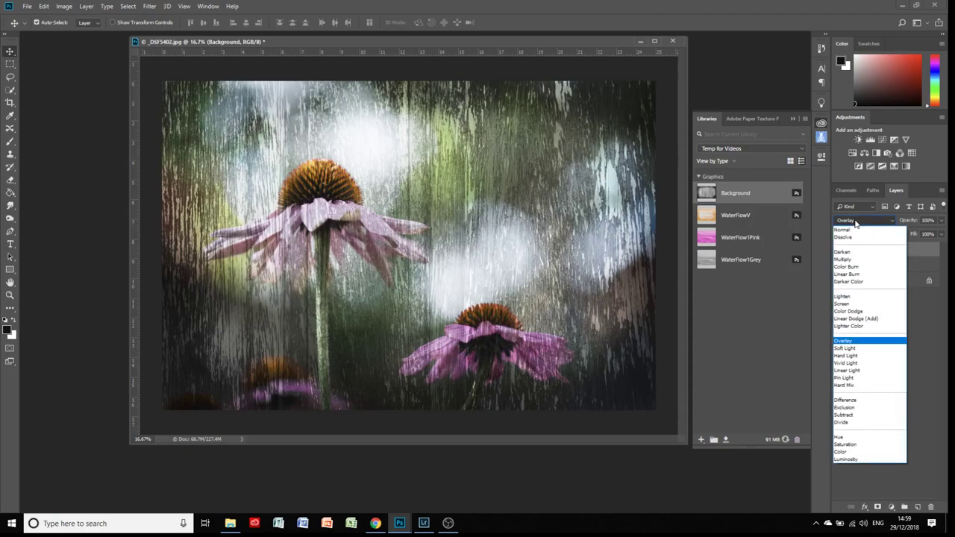
click(844, 347)
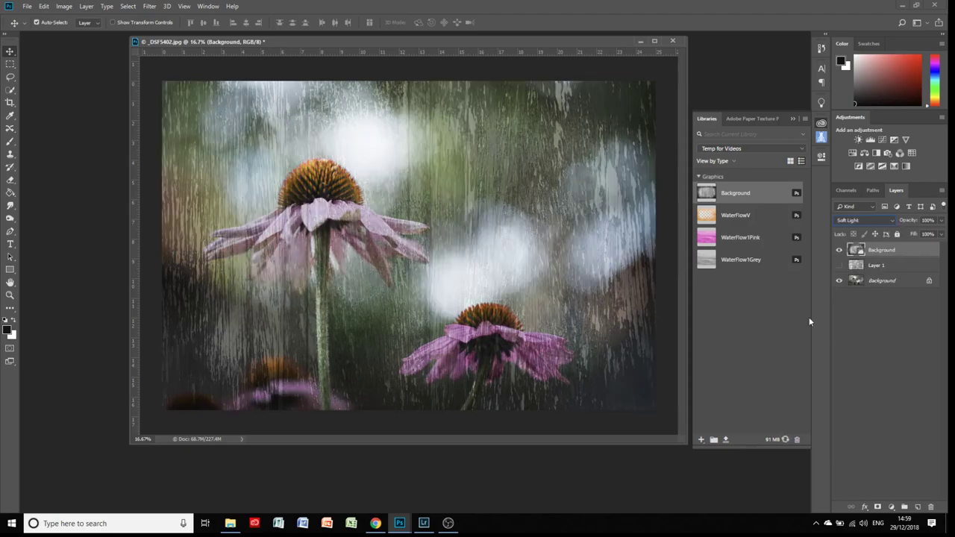
Compare the flower photo with and without the burned wood layer and the first wood layer
click(839, 251)
click(839, 251)
click(838, 266)
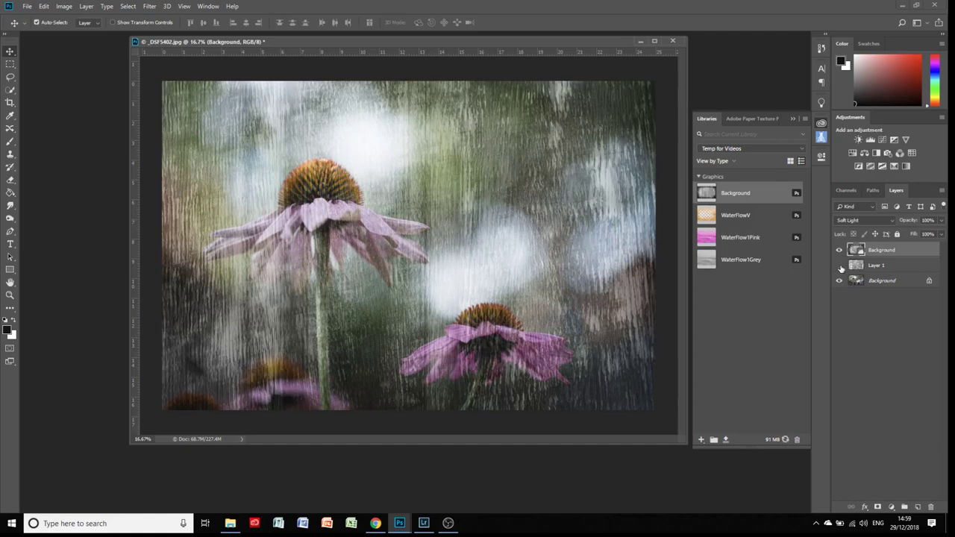
click(838, 266)
click(839, 250)
Delete both wood texture layers from the flower photo and reposition its window further from the library list
drag(885, 250, 929, 508)
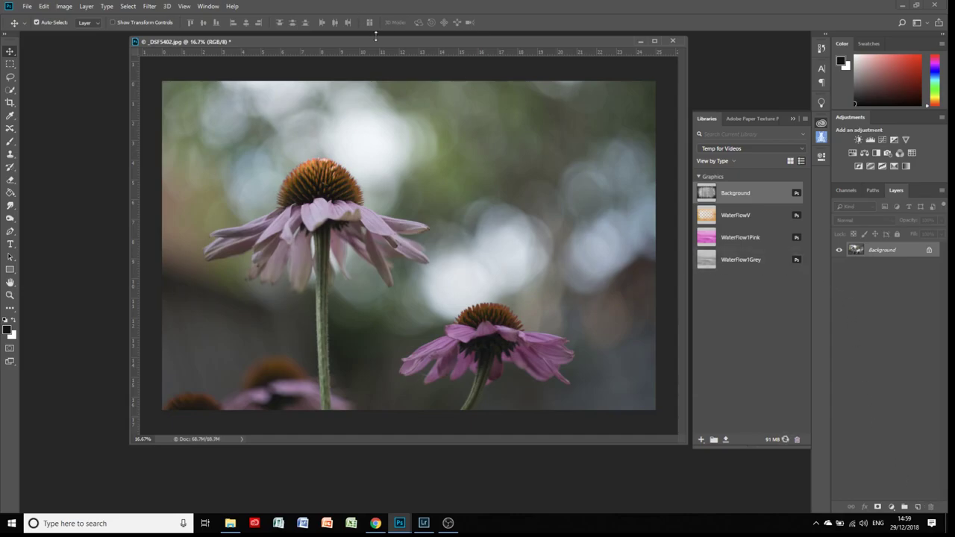
drag(379, 40, 344, 51)
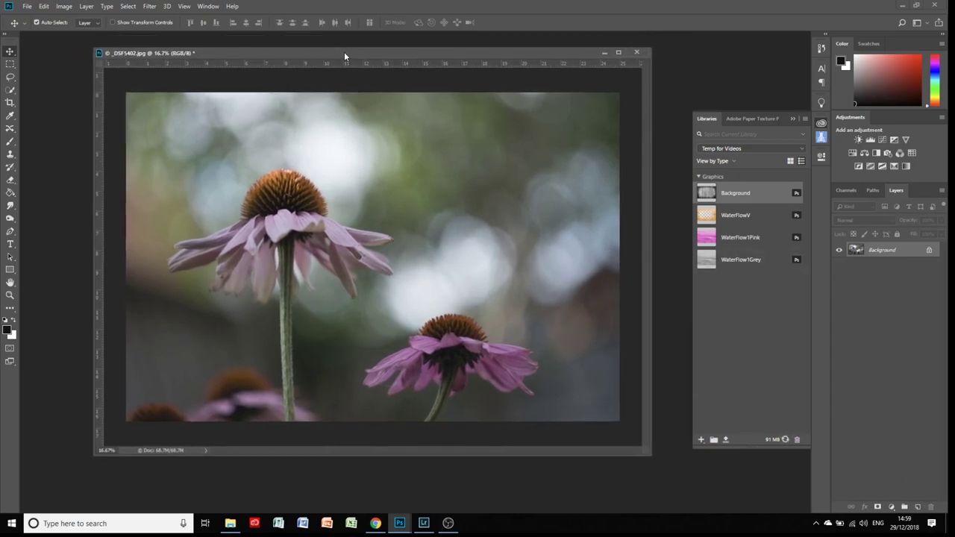